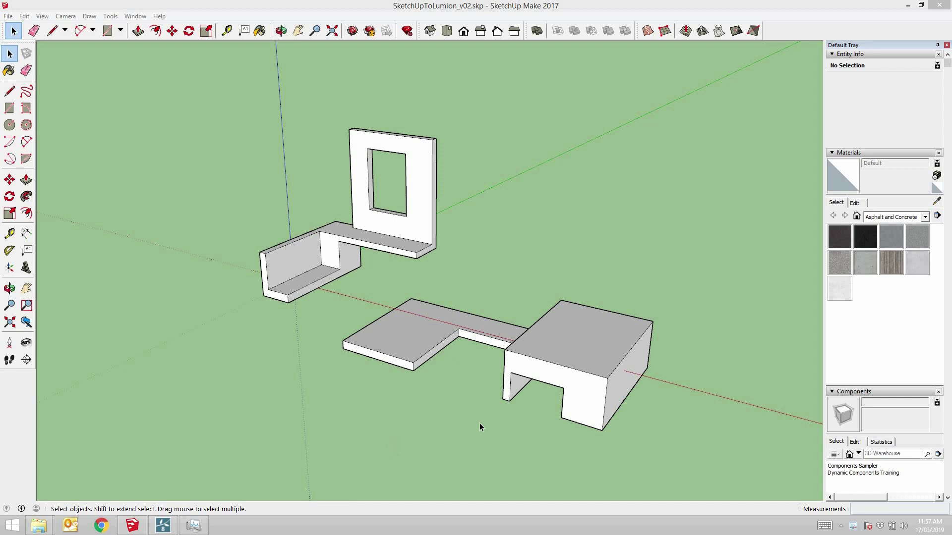
# Step: Open the Part01 component for editing and paint the inner faces and front edge of its lower channel with red Color A04
pyautogui.moveTo(485, 429); pyautogui.dragTo(519, 446, button='middle')
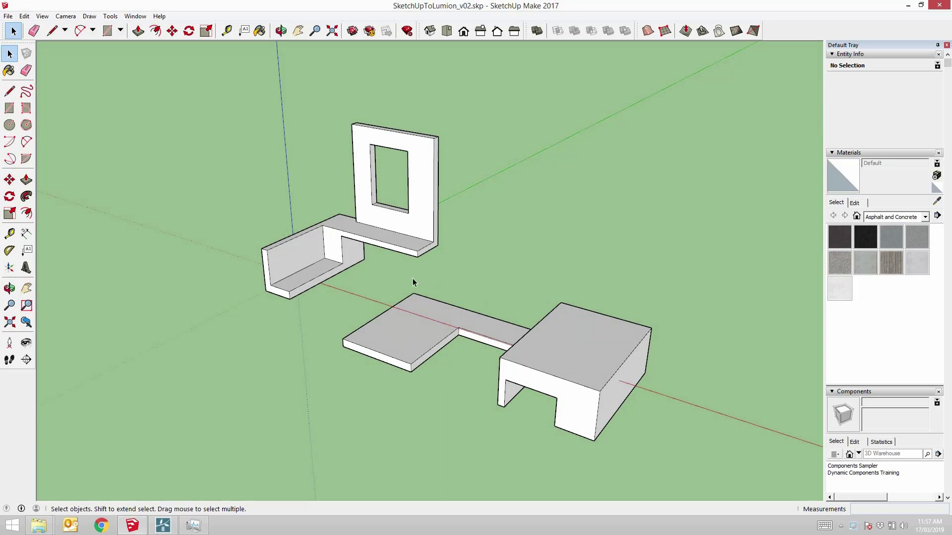
pyautogui.click(386, 243)
pyautogui.click(403, 315)
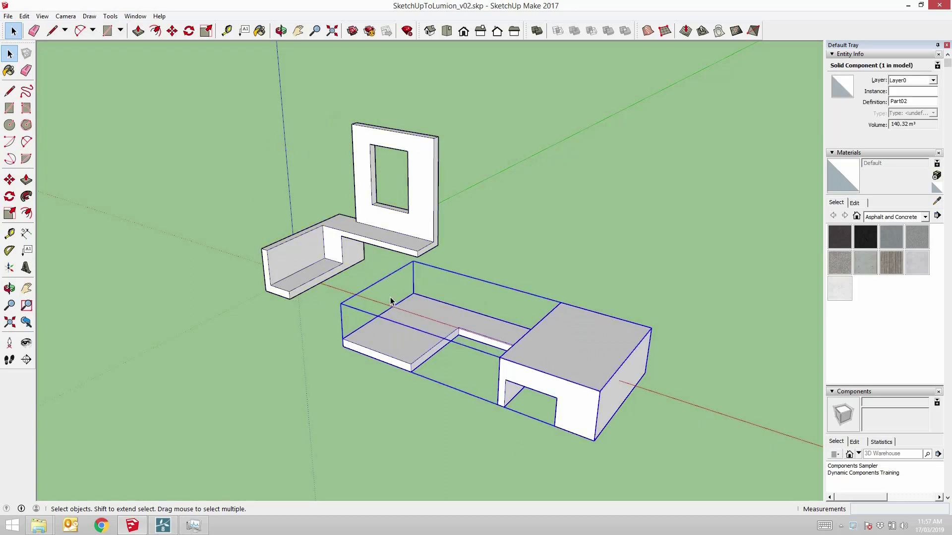
pyautogui.click(385, 232)
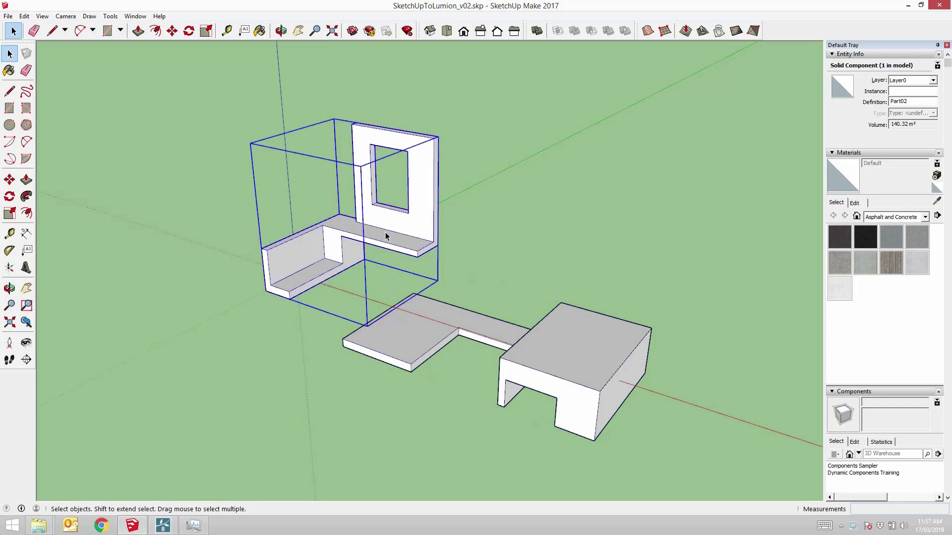
pyautogui.doubleClick(385, 235)
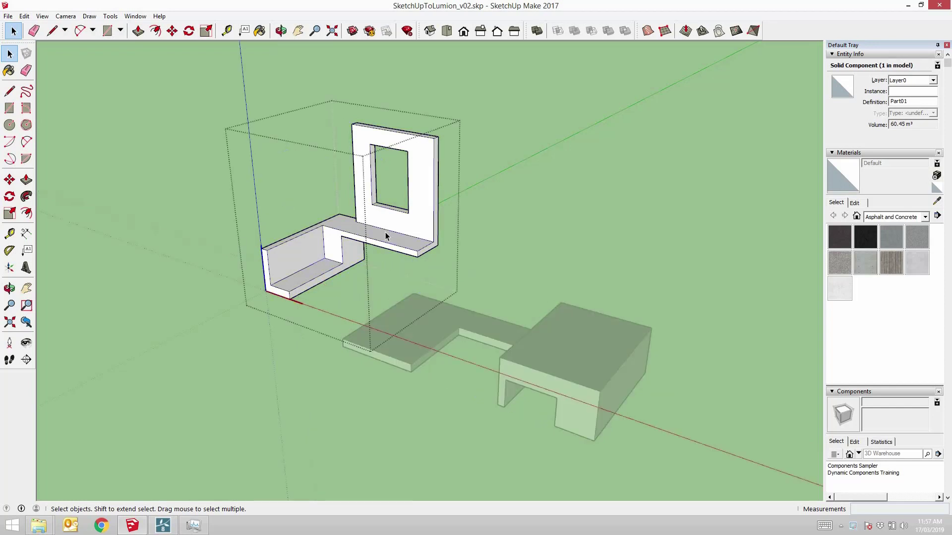
pyautogui.click(900, 220)
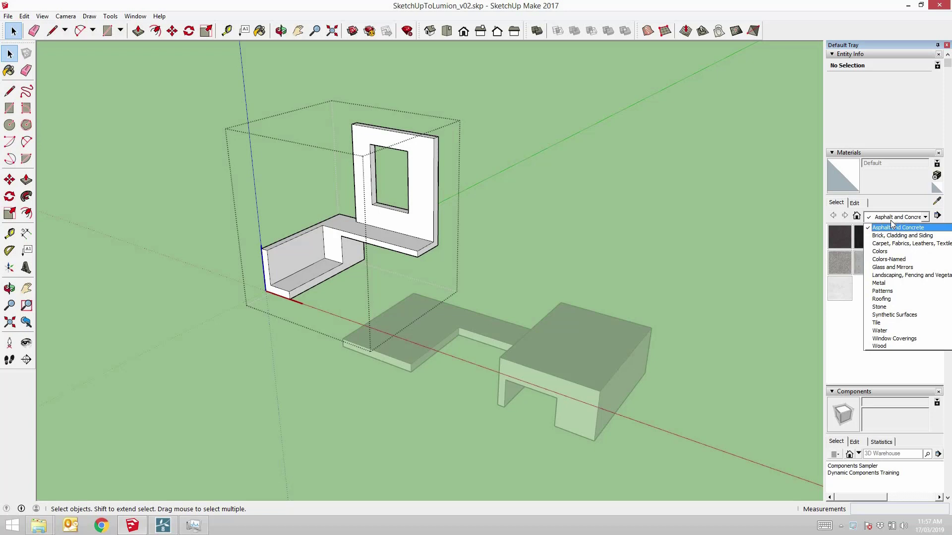
pyautogui.click(880, 252)
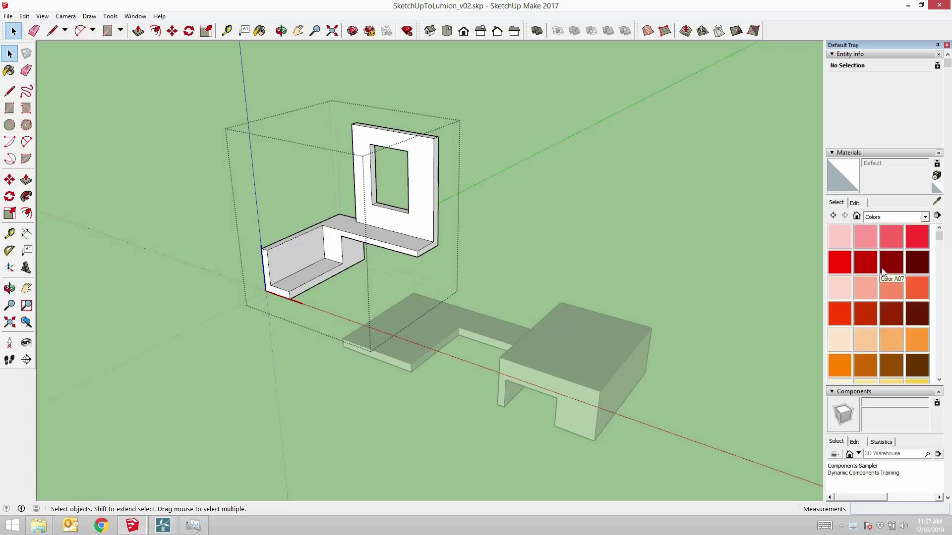
pyautogui.click(308, 247)
pyautogui.click(352, 244)
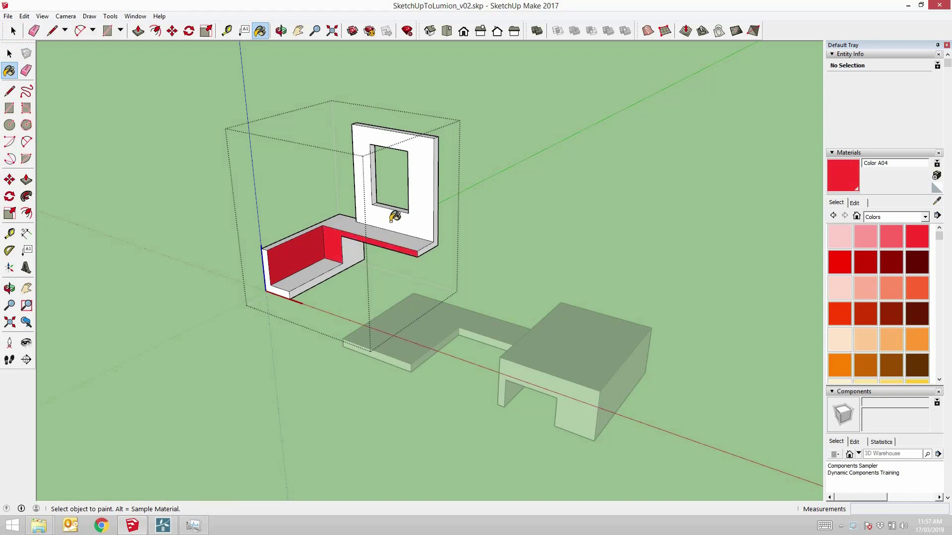
pyautogui.click(326, 263)
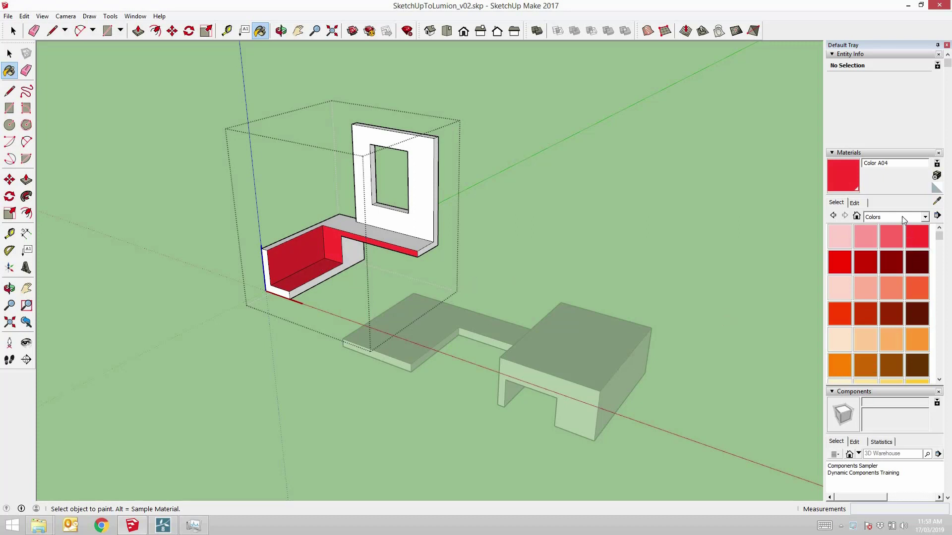
# Step: Paint the front face of the wall around the window opening with the Concrete Form 4x8 material from Asphalt and Concrete
pyautogui.click(902, 216)
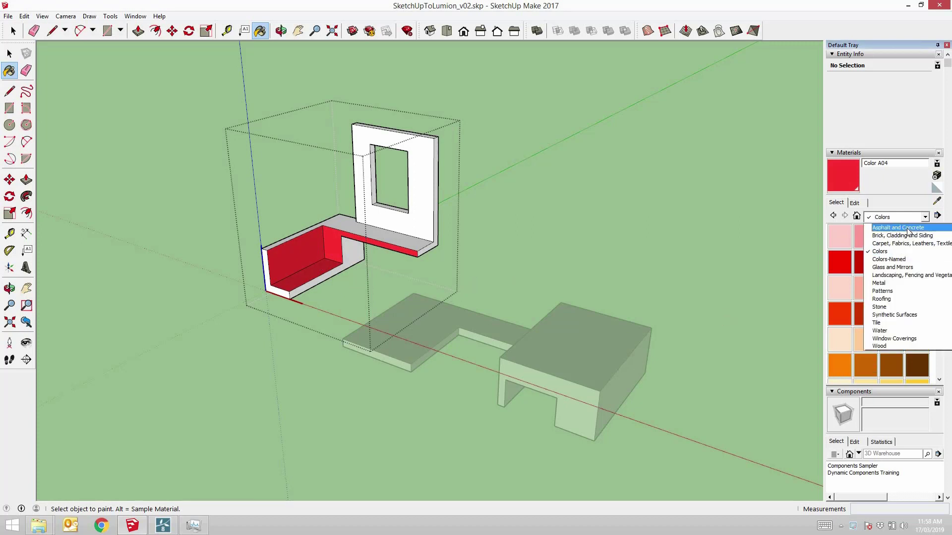
pyautogui.click(908, 228)
pyautogui.click(864, 262)
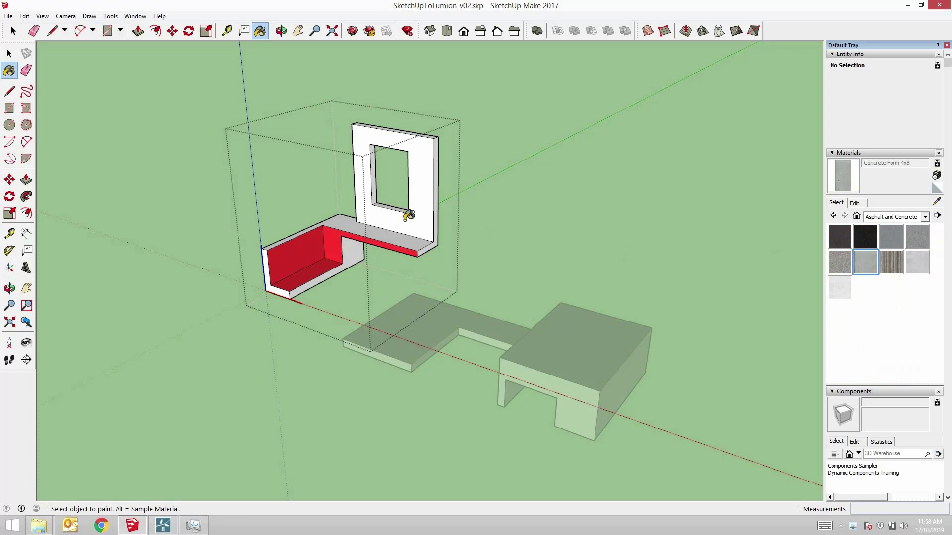
pyautogui.click(399, 238)
# Step: Reposition and enlarge the concrete texture on the wall face, aligning its panel joints with the window opening's lower corner
pyautogui.moveTo(471, 206); pyautogui.dragTo(353, 215, button='middle')
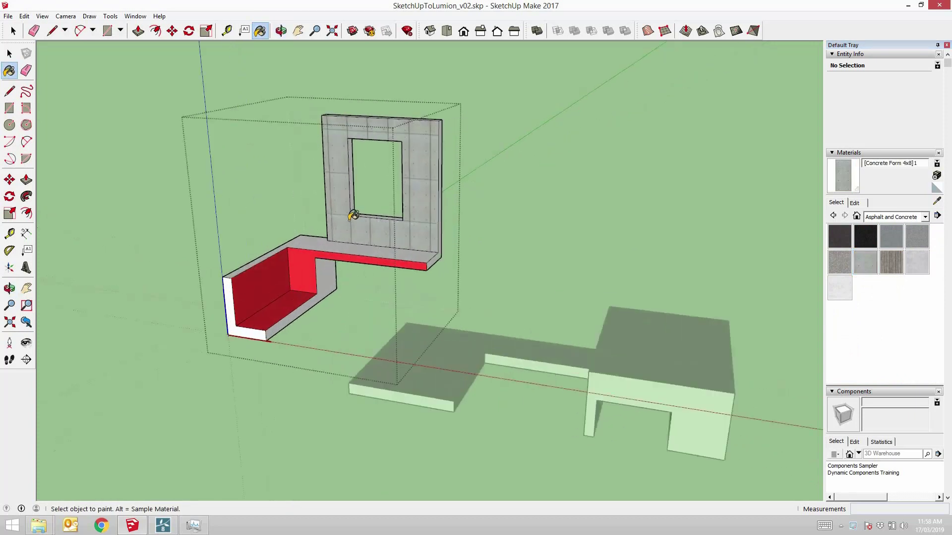
pyautogui.scroll(5, 352, 215)
pyautogui.moveTo(505, 266)
pyautogui.mouseDown(button='middle')
pyautogui.moveTo(482, 274)
pyautogui.moveTo(495, 249)
pyautogui.mouseUp(button='middle')
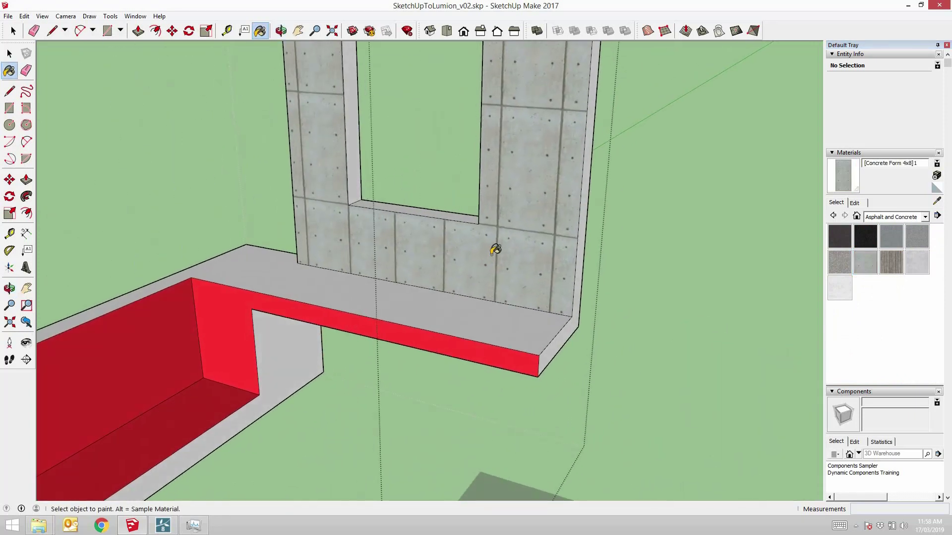
pyautogui.press('space')
pyautogui.rightClick(491, 250)
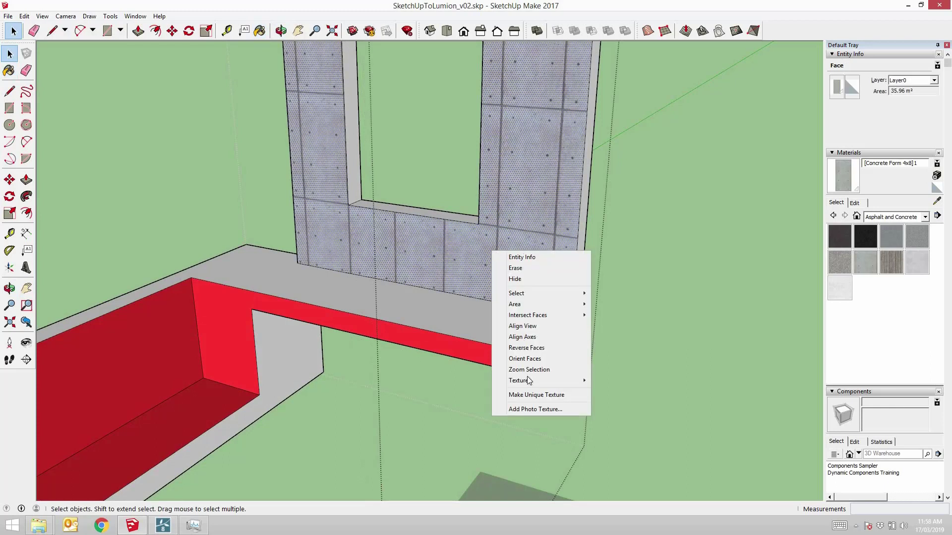
pyautogui.moveTo(543, 378)
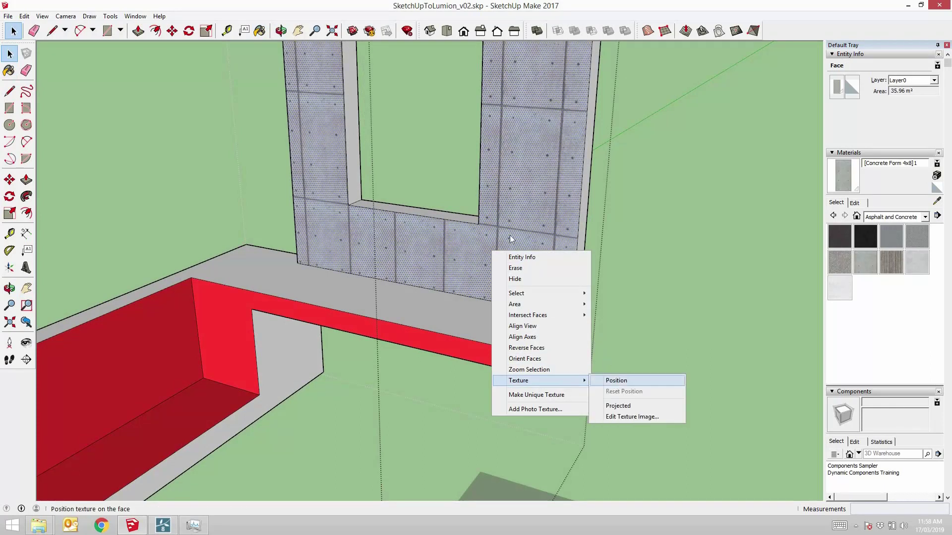
pyautogui.click(614, 381)
pyautogui.moveTo(501, 328); pyautogui.dragTo(578, 345)
pyautogui.moveTo(488, 190); pyautogui.dragTo(552, 179)
pyautogui.scroll(-5, 482, 307)
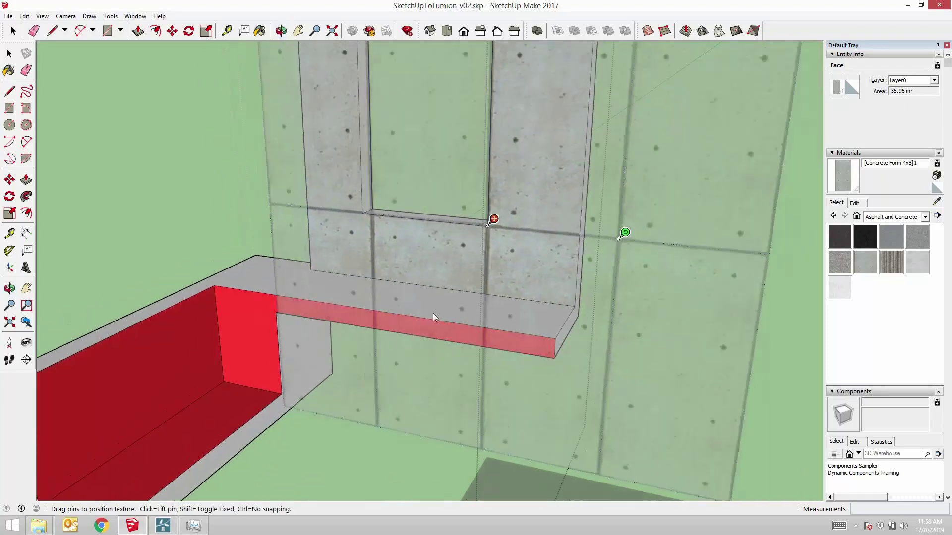
pyautogui.click(600, 296)
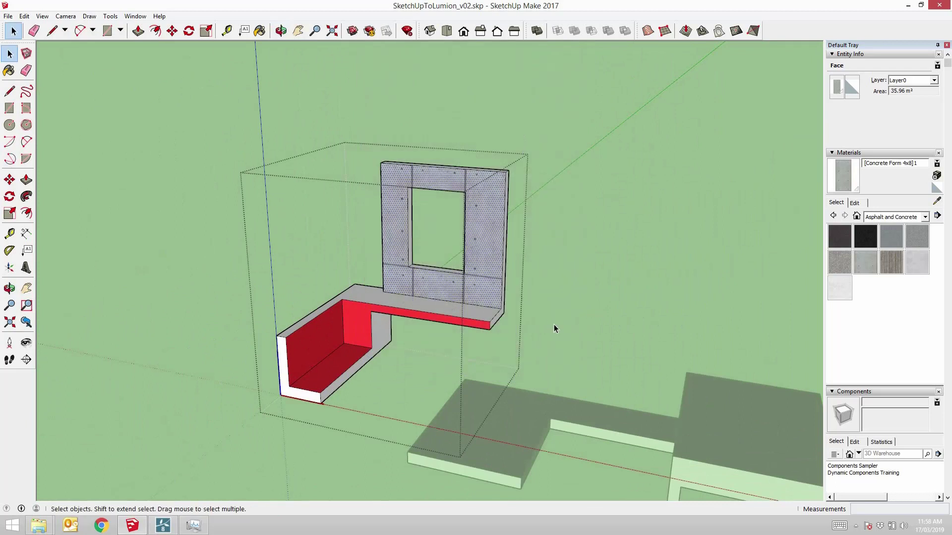
# Step: Open the Part02 component, paint all of its faces with Polished Concrete New, and leave the component
pyautogui.click(495, 438)
pyautogui.doubleClick(498, 436)
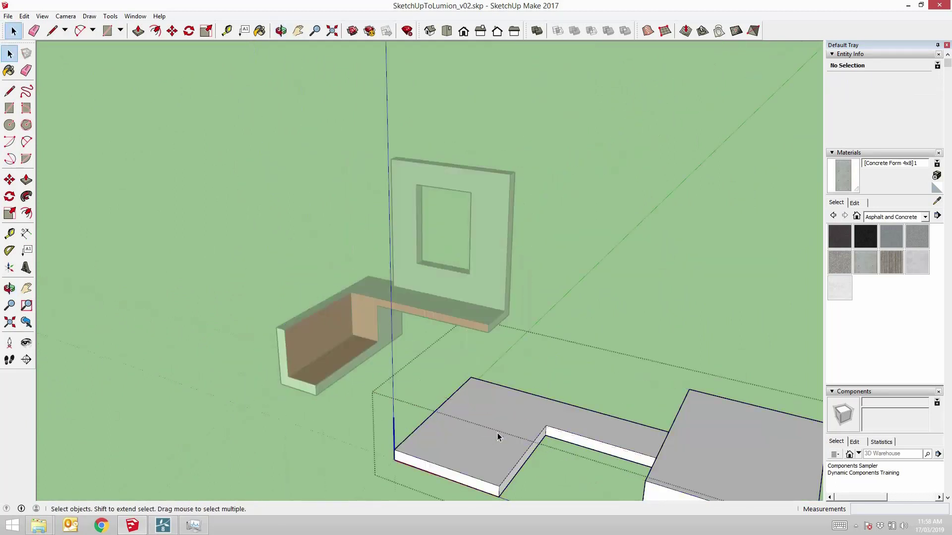
pyautogui.tripleClick(498, 433)
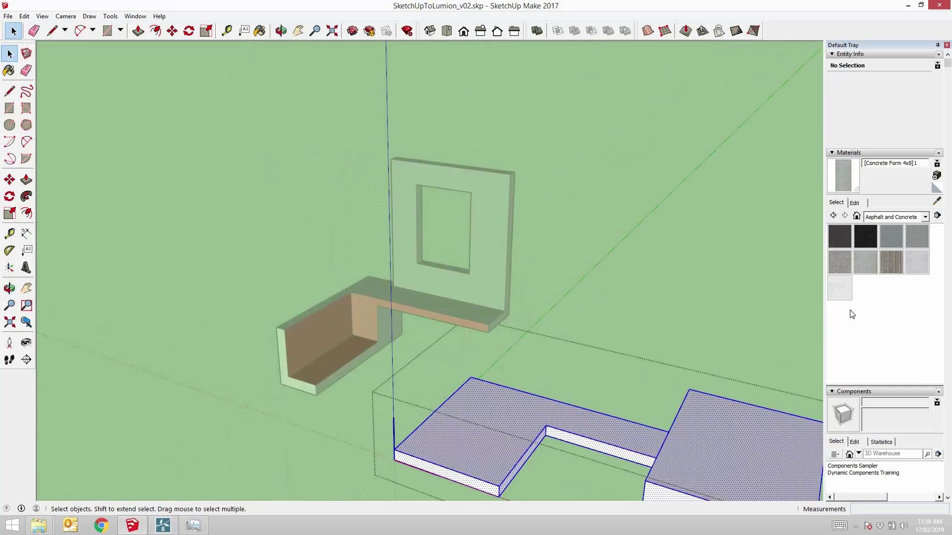
pyautogui.click(917, 263)
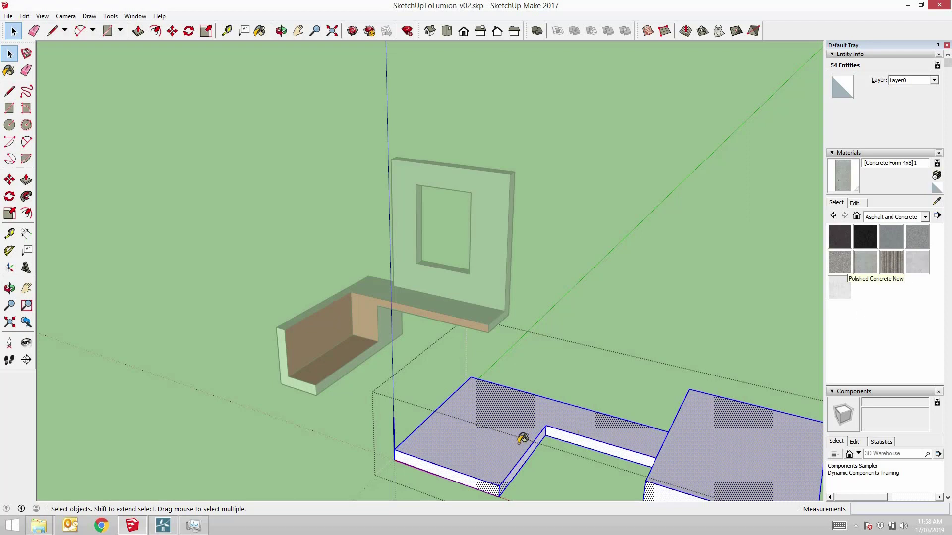
pyautogui.click(495, 440)
pyautogui.press('space')
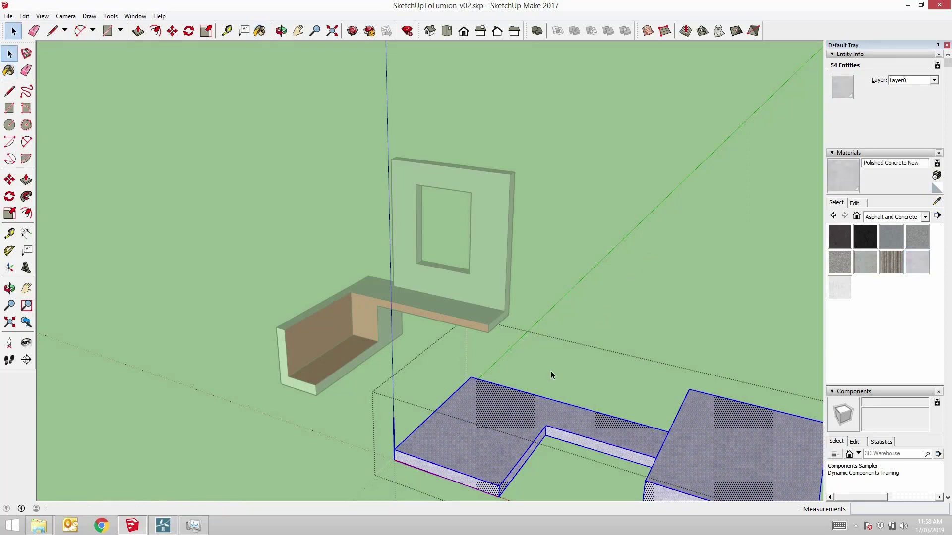
pyautogui.click(714, 317)
# Step: Save the painted model to the desktop as a new version named SketchUpToLumion_v03.skp
pyautogui.moveTo(714, 317); pyautogui.dragTo(510, 361, button='middle')
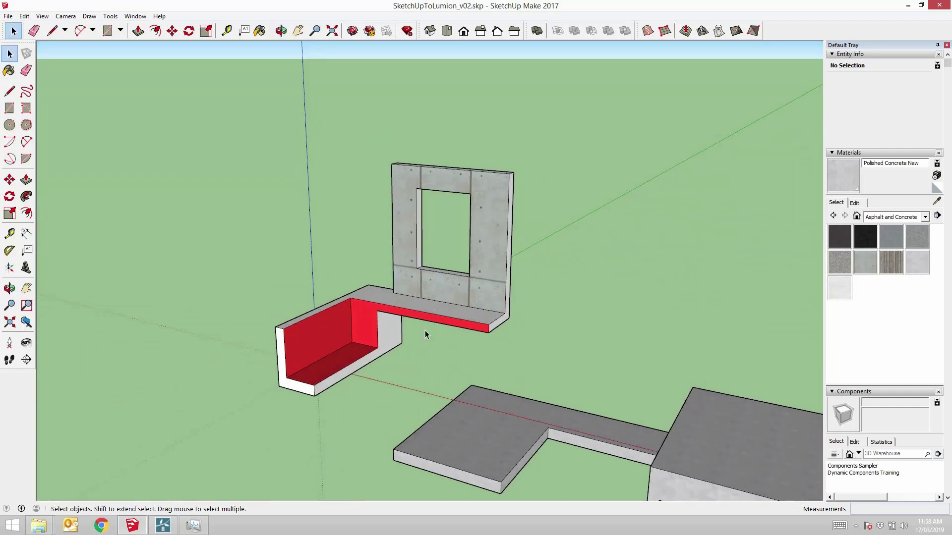
pyautogui.scroll(-4, 261, 267)
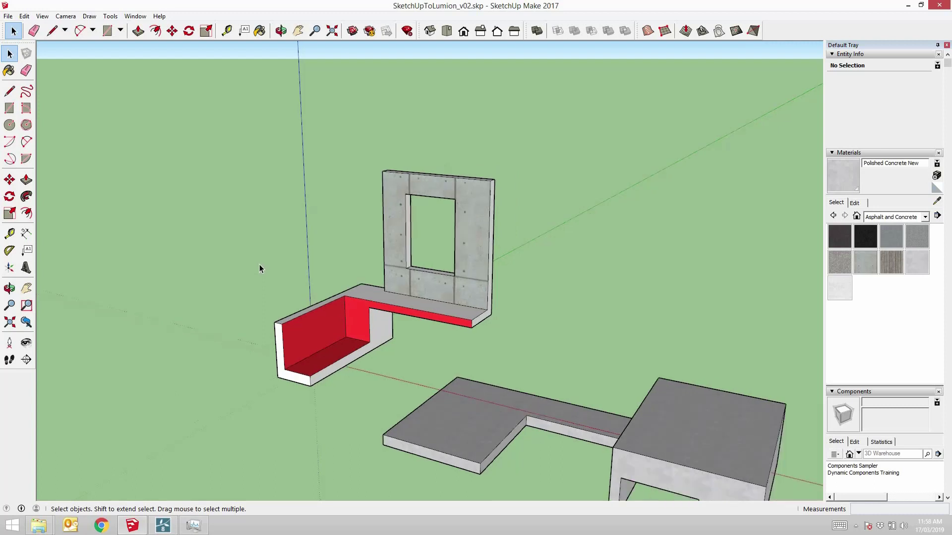
pyautogui.scroll(2, 368, 389)
pyautogui.moveTo(426, 441); pyautogui.dragTo(371, 242, button='middle')
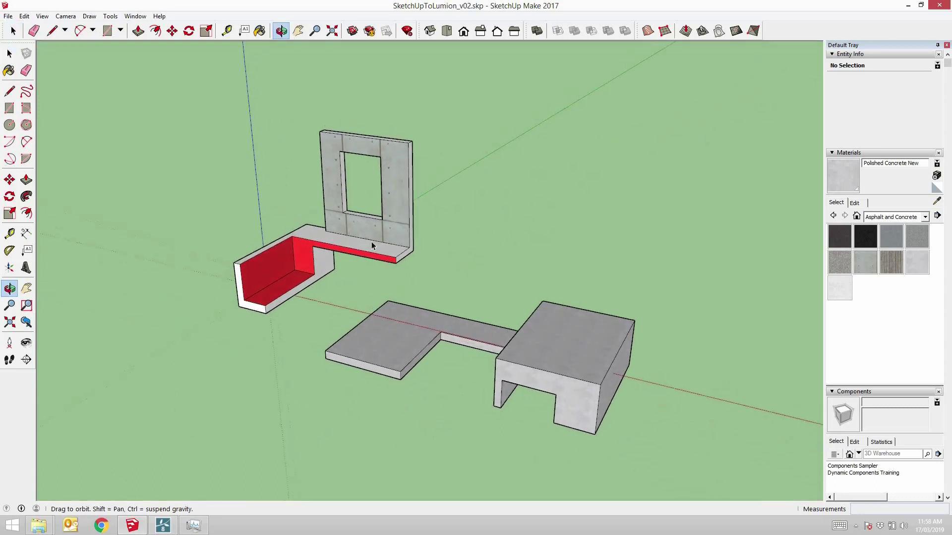
pyautogui.click(9, 17)
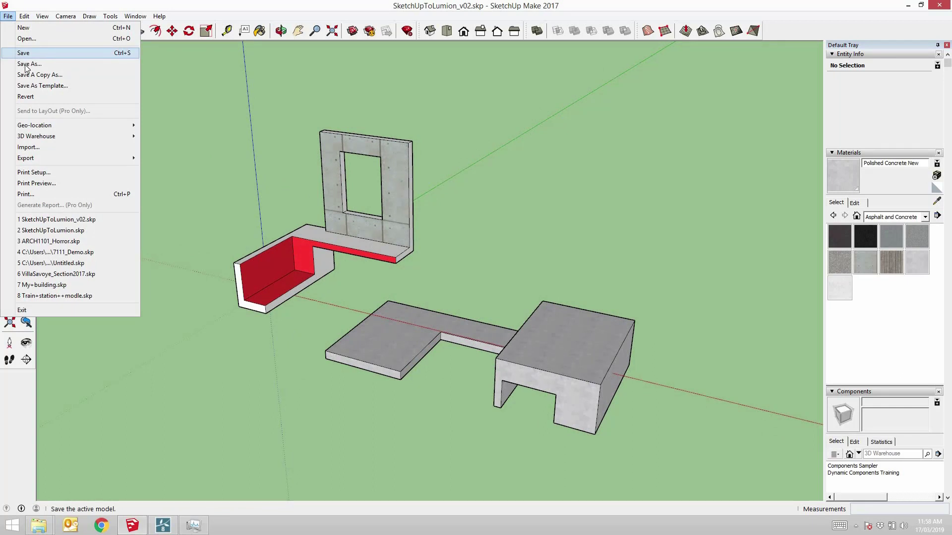
pyautogui.click(26, 65)
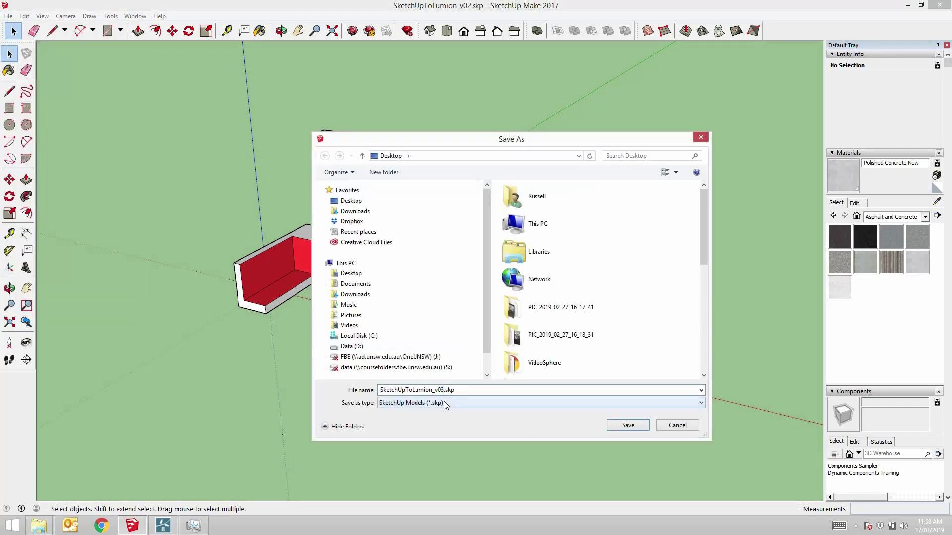
pyautogui.click(628, 424)
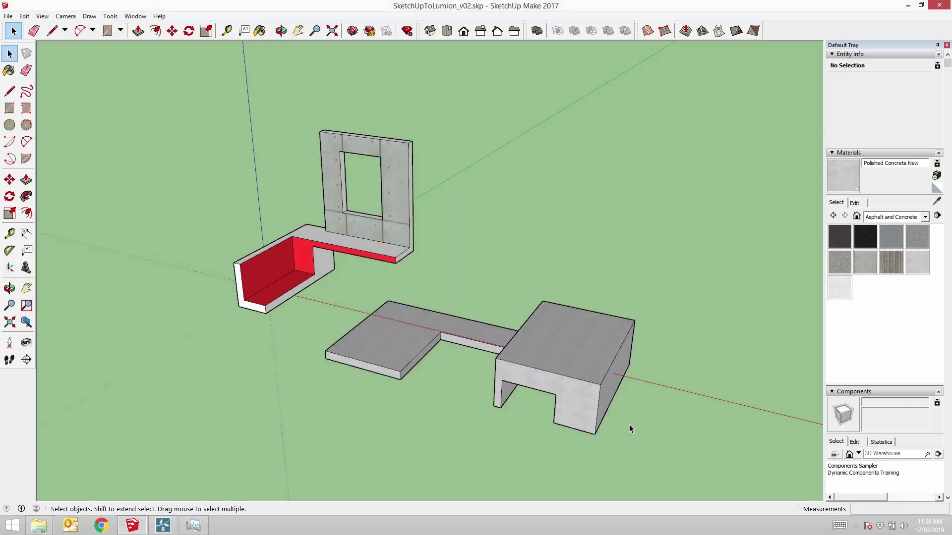
# Step: Switch to Lumion, start a new scene from the mountain lake template, and bring the open grassy area into view
pyautogui.click(909, 5)
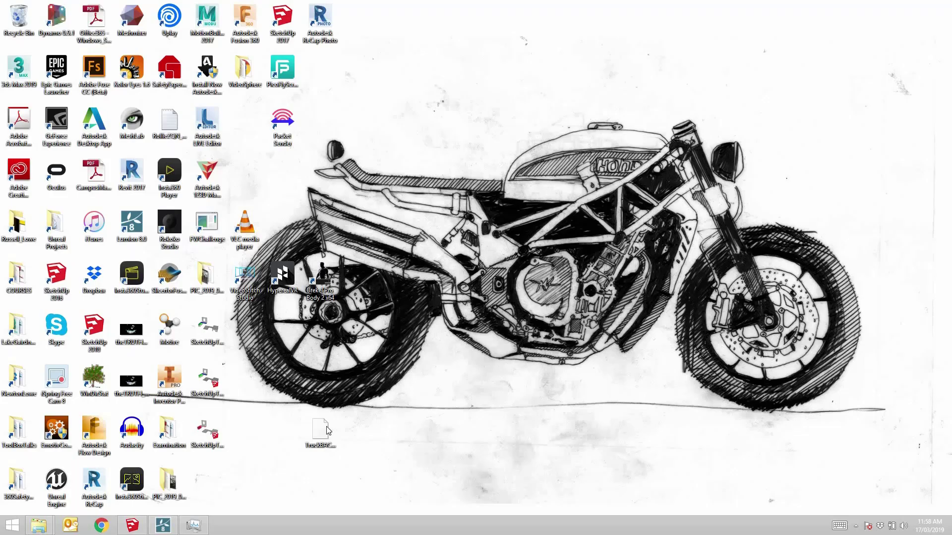
pyautogui.click(162, 526)
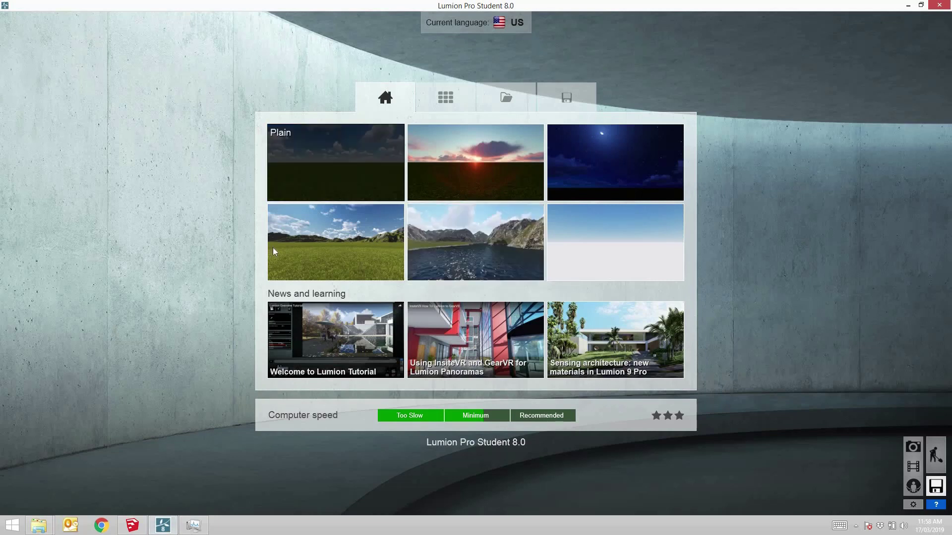
pyautogui.click(480, 249)
pyautogui.moveTo(388, 357); pyautogui.dragTo(118, 251, button='right')
pyautogui.press('w')
pyautogui.moveTo(378, 239); pyautogui.dragTo(402, 351, button='right')
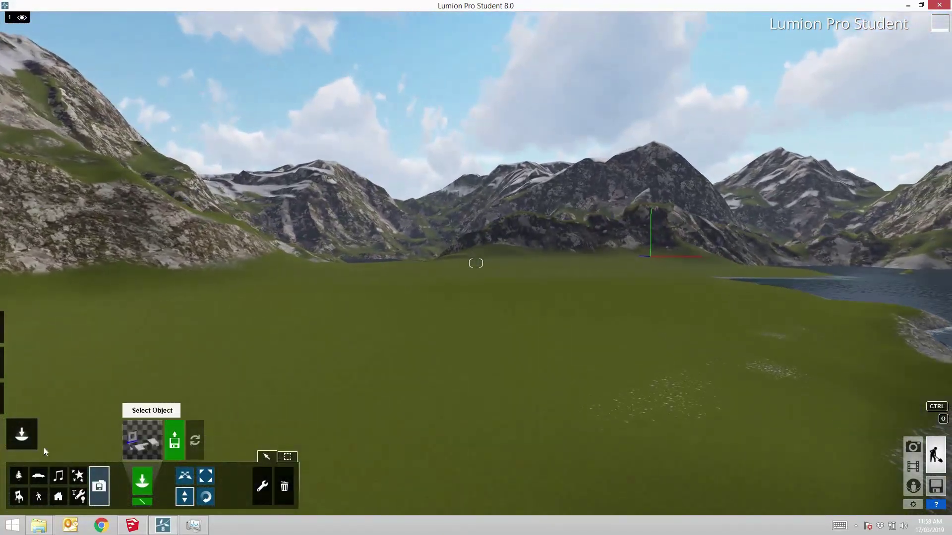
pyautogui.moveTo(24, 434)
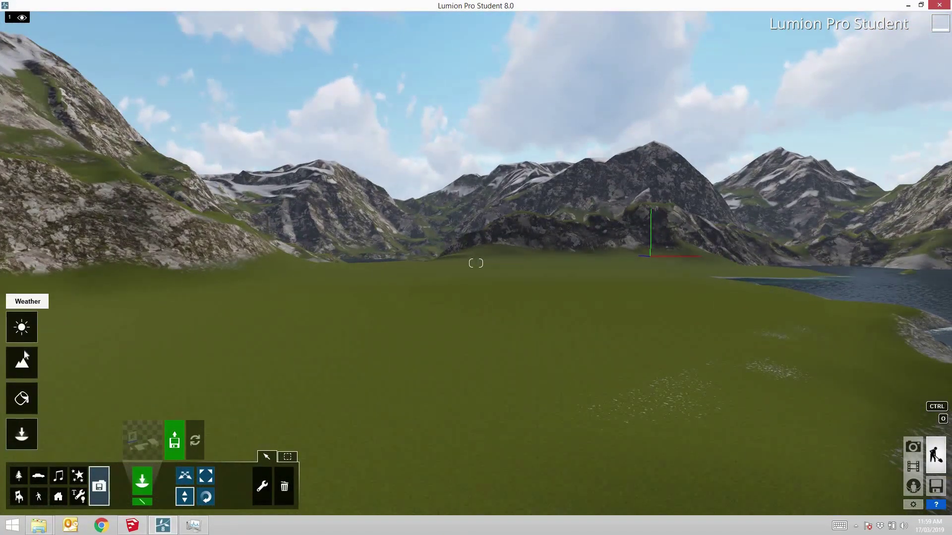
pyautogui.click(23, 341)
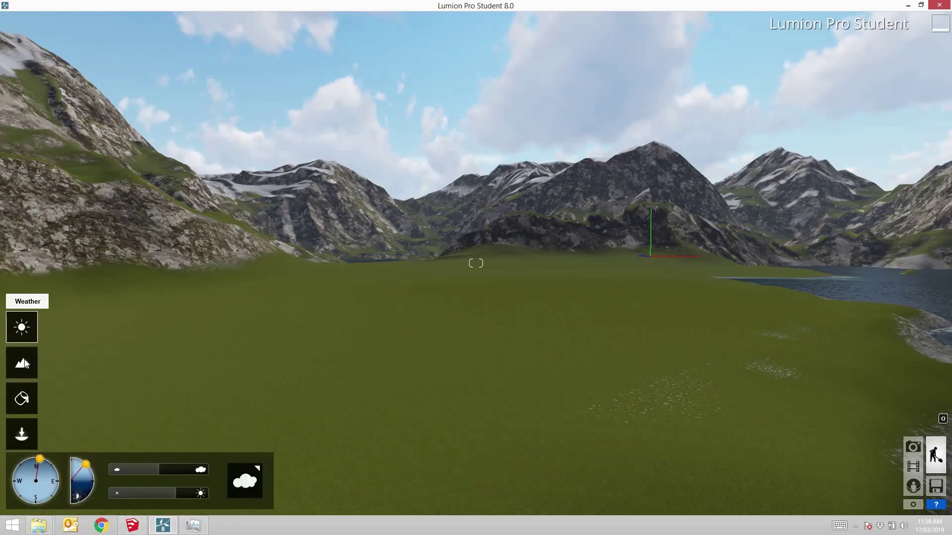
pyautogui.click(24, 364)
pyautogui.click(22, 397)
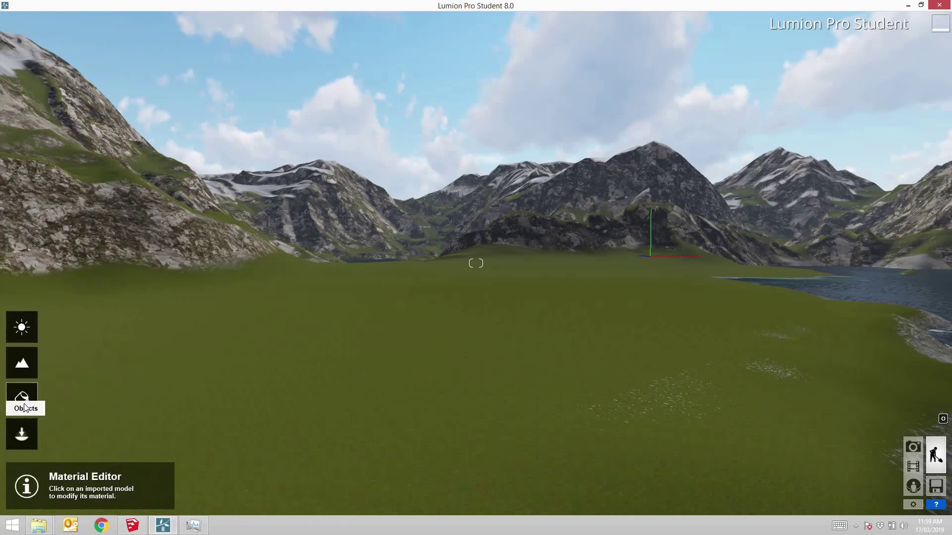
# Step: Import SketchUpToLumion_v03.skp from the desktop, keeping its name and the Main (default) category, and place it on the grassy area
pyautogui.click(26, 435)
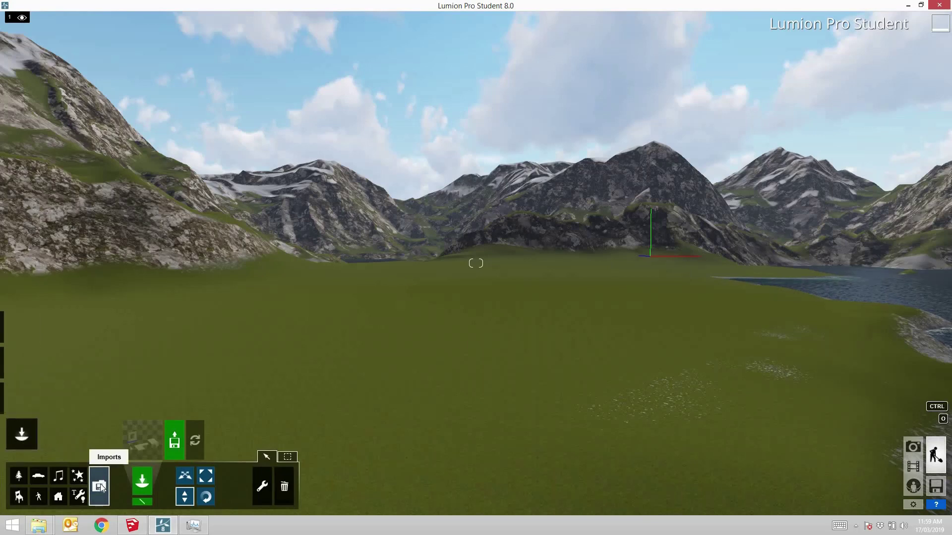
pyautogui.click(176, 443)
pyautogui.moveTo(500, 111); pyautogui.dragTo(490, 187)
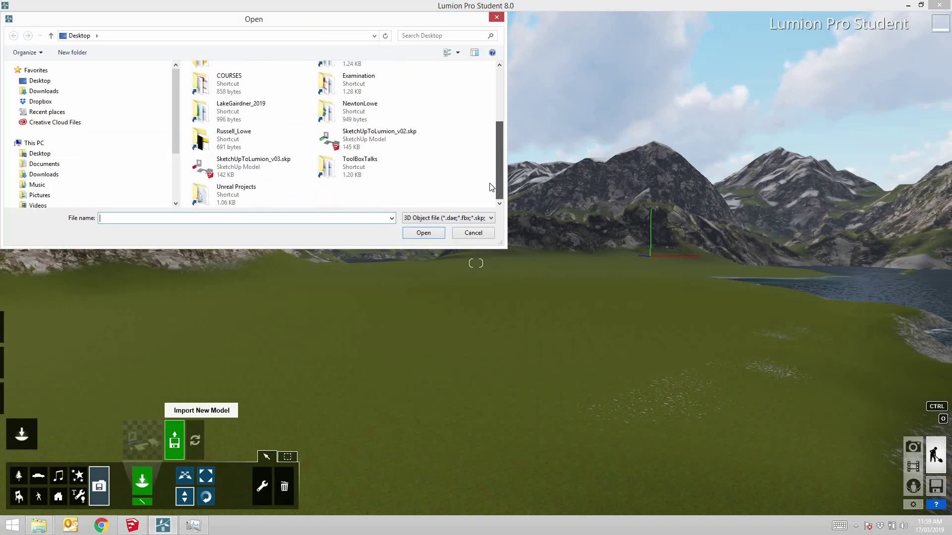
pyautogui.click(259, 169)
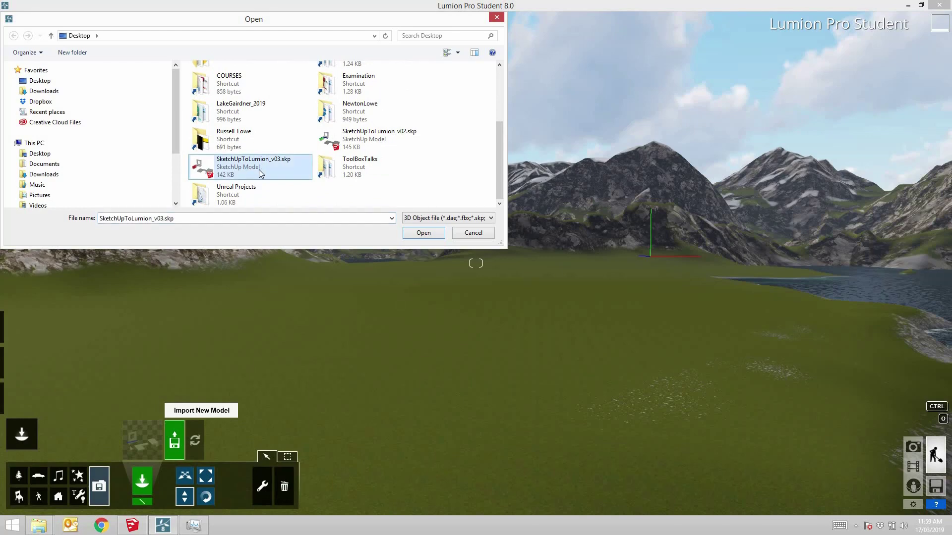
pyautogui.click(424, 233)
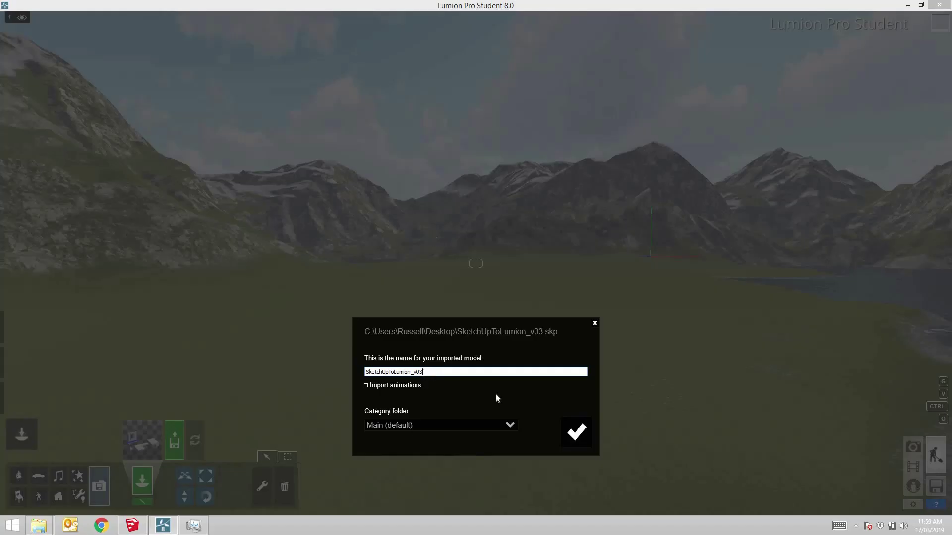
pyautogui.click(578, 435)
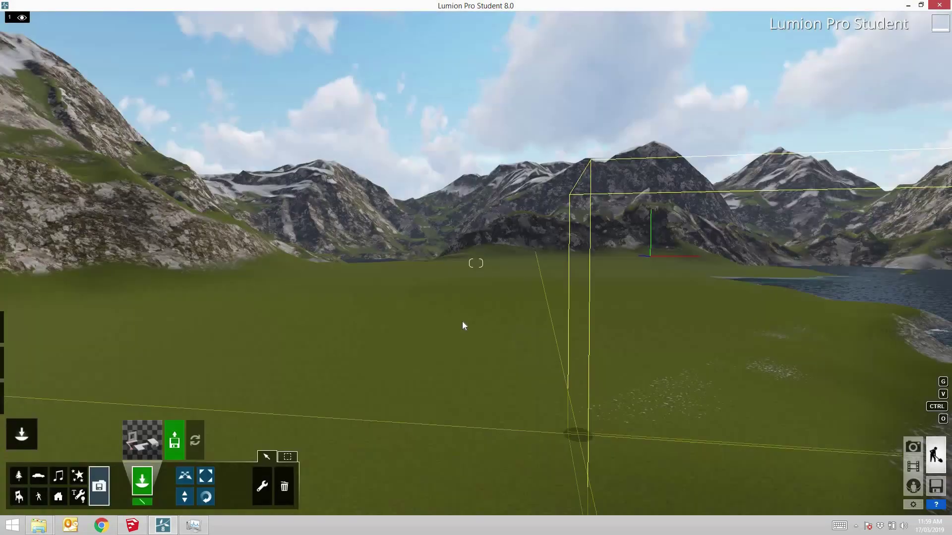
pyautogui.click(430, 342)
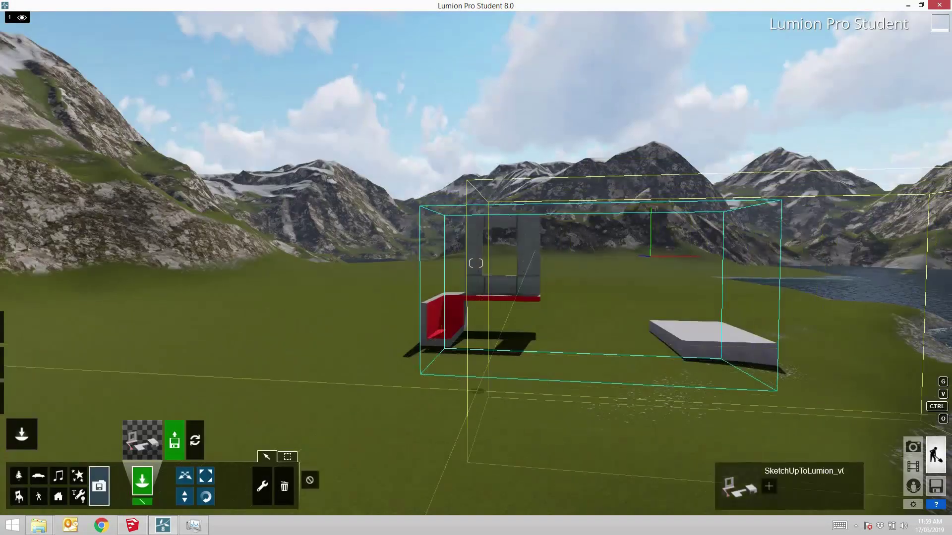
# Step: Move the imported model about 17 m horizontally across the grass towards the lake shore
pyautogui.moveTo(516, 383)
pyautogui.mouseDown(button='right')
pyautogui.moveTo(589, 374)
pyautogui.moveTo(526, 390)
pyautogui.mouseUp(button='right')
pyautogui.press('w')
pyautogui.press('w')
pyautogui.moveTo(476, 263); pyautogui.dragTo(609, 312, button='right')
pyautogui.press('s')
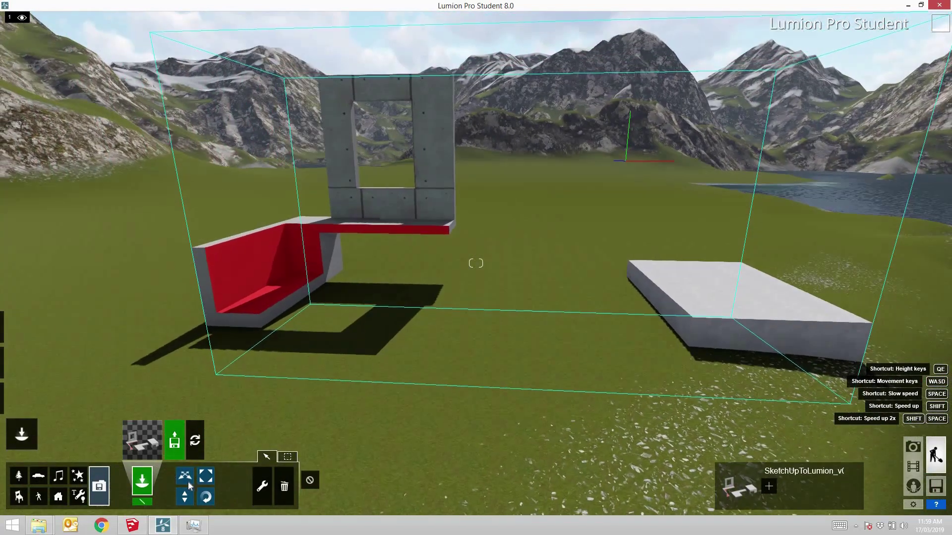
pyautogui.click(188, 478)
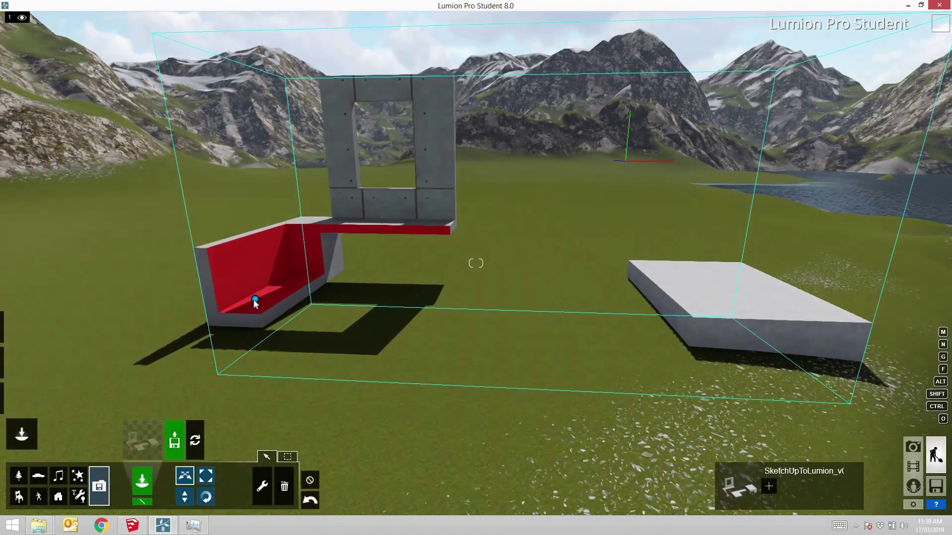
pyautogui.moveTo(308, 308); pyautogui.dragTo(636, 362)
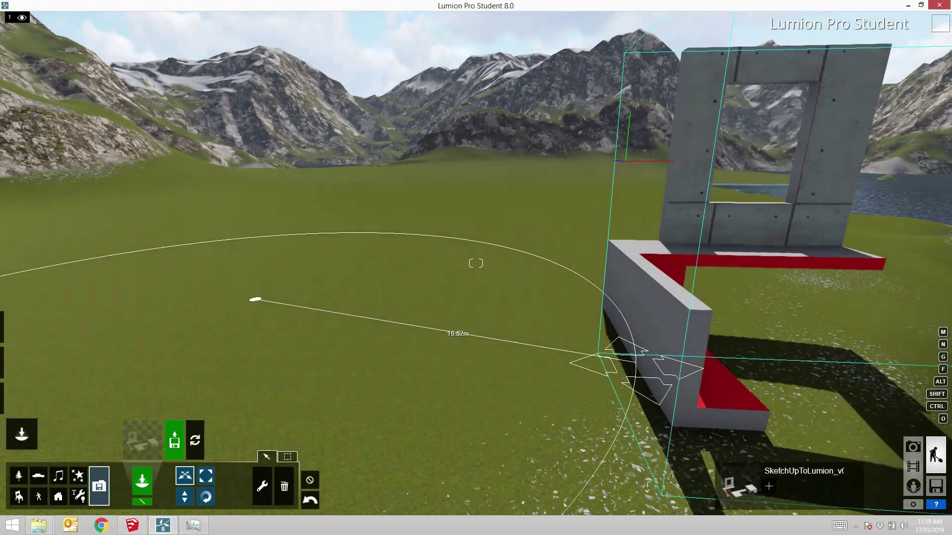
# Step: Raise the imported model vertically so its low concrete slab clears the sloping ground
pyautogui.moveTo(637, 362); pyautogui.dragTo(744, 361, button='right')
pyautogui.moveTo(476, 263); pyautogui.dragTo(476, 262, button='right')
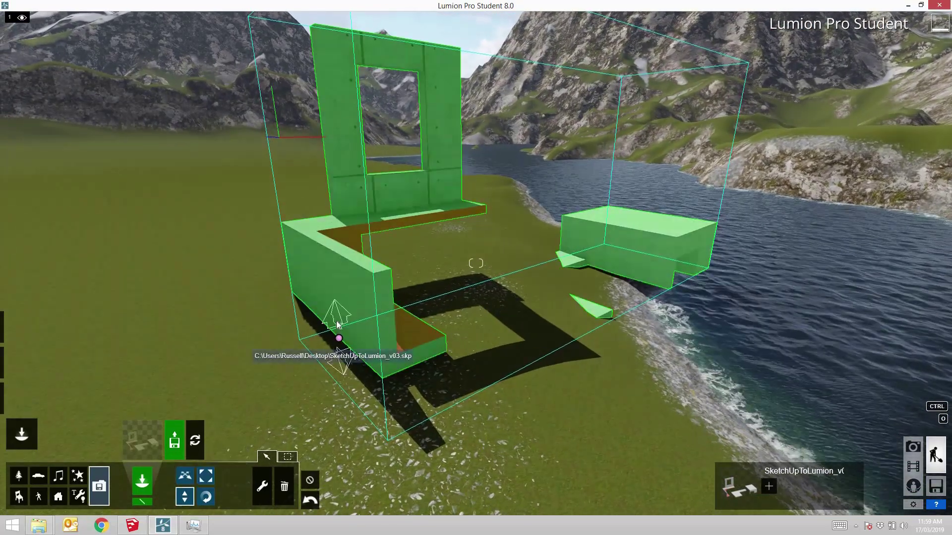
pyautogui.moveTo(338, 338); pyautogui.dragTo(340, 275)
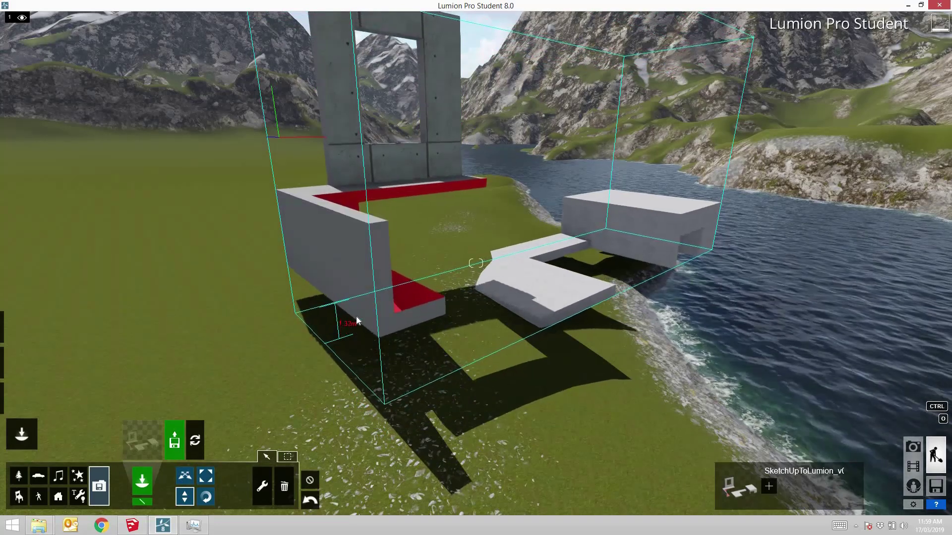
pyautogui.press('w')
pyautogui.moveTo(476, 263); pyautogui.dragTo(475, 262, button='right')
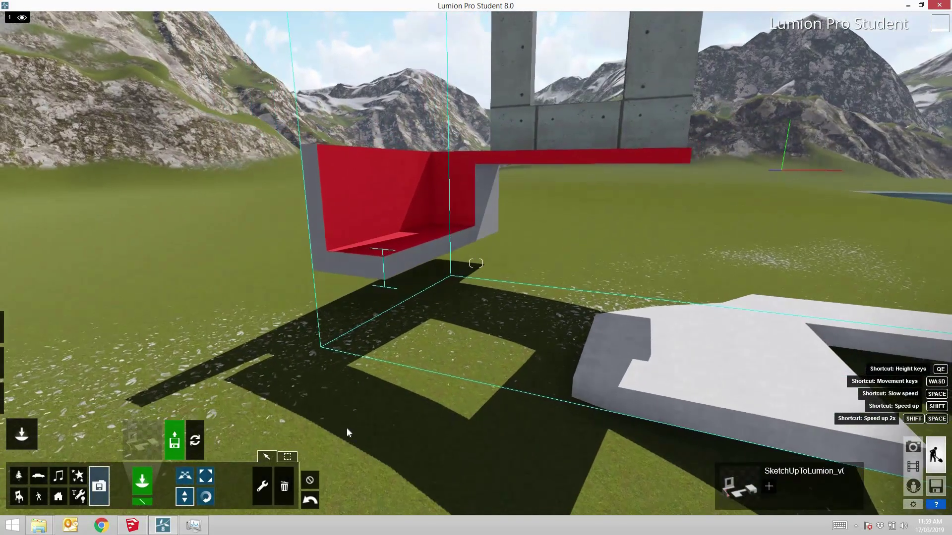
# Step: Place the small Car_011 from the transport library's cars on the ground beneath the raised red bench section
pyautogui.click(39, 478)
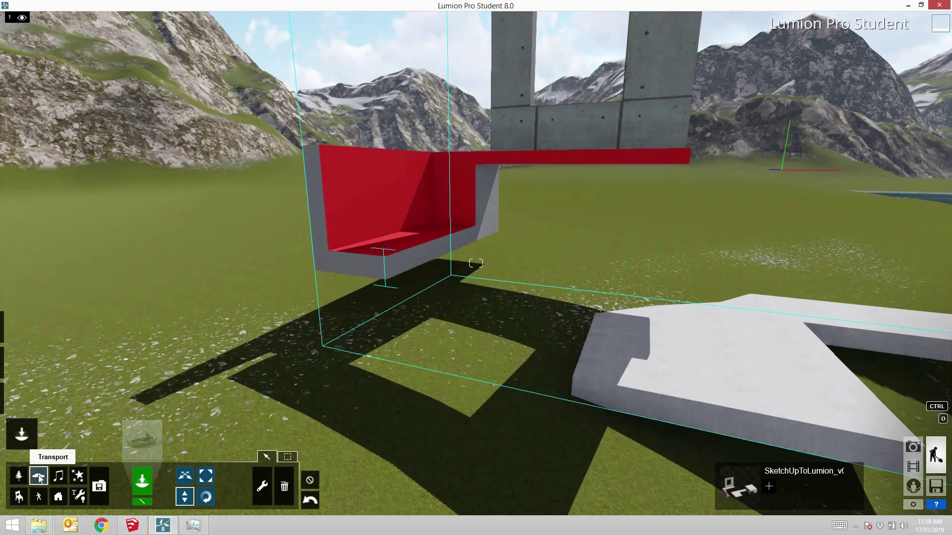
pyautogui.click(149, 441)
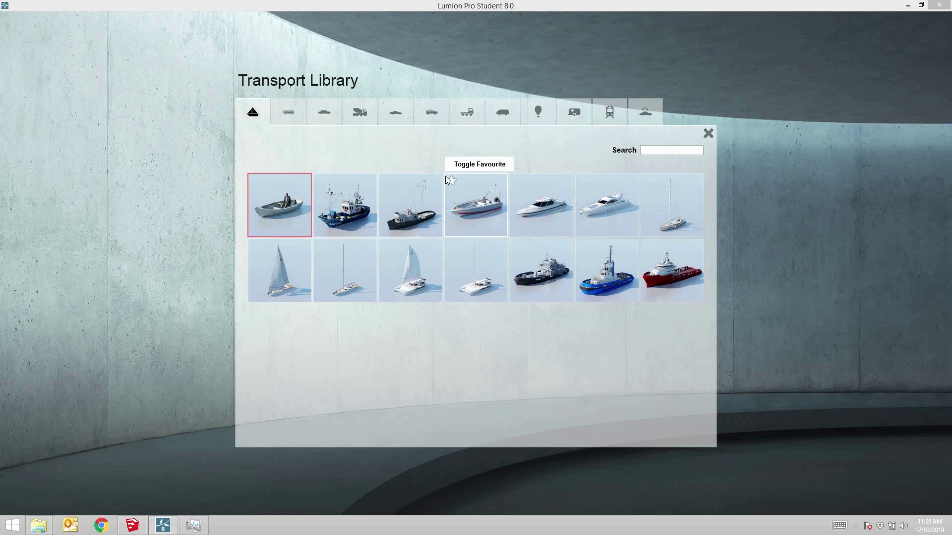
pyautogui.click(323, 112)
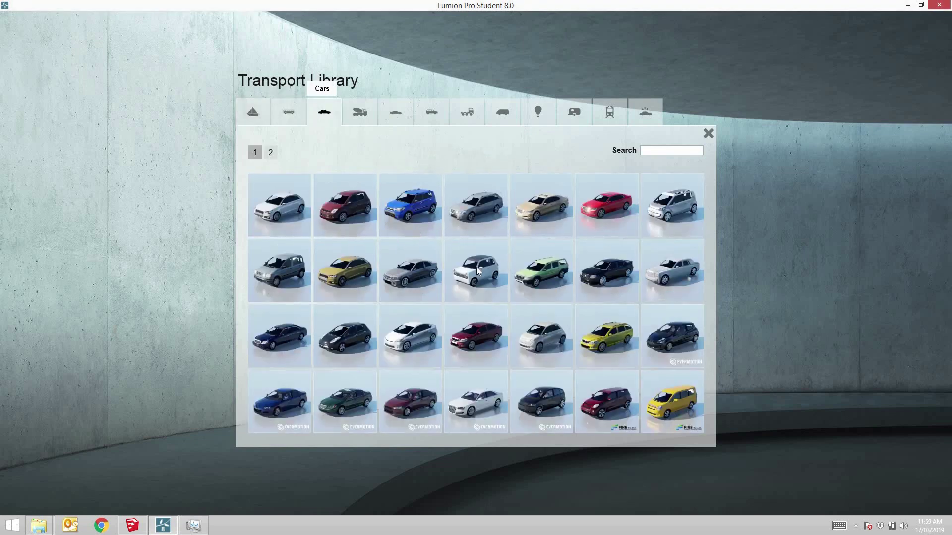
pyautogui.click(491, 282)
pyautogui.click(442, 352)
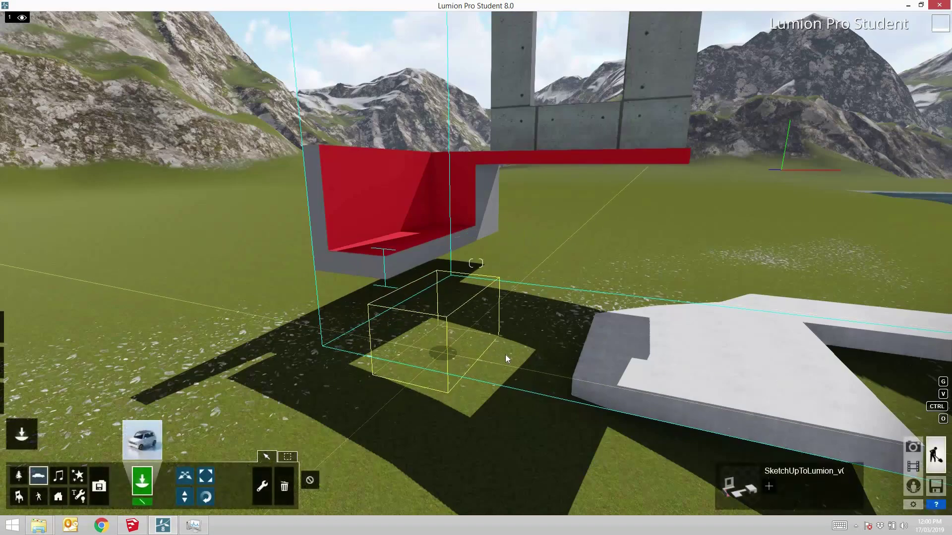
# Step: Place the small rowing boat Boat_001 in the water beside the large concrete block at the shore
pyautogui.moveTo(565, 355); pyautogui.dragTo(624, 337, button='right')
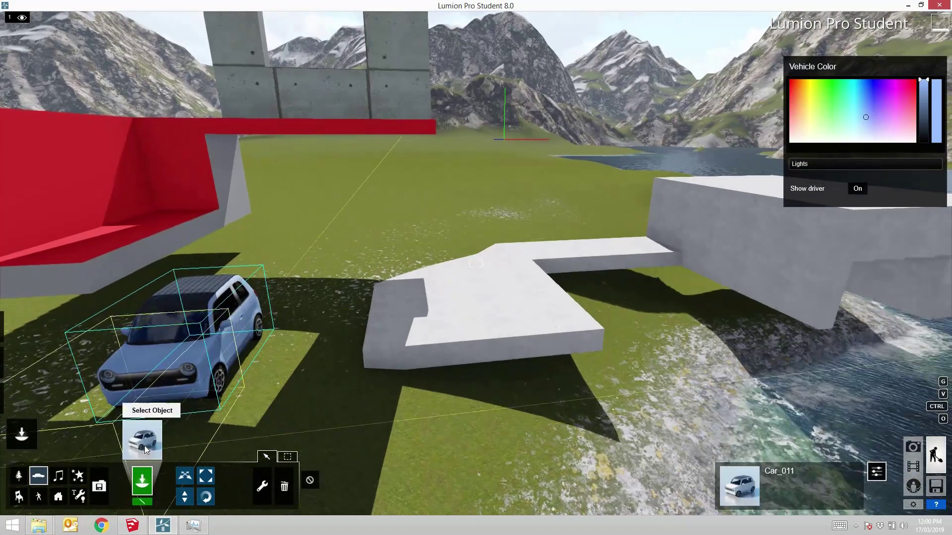
pyautogui.click(144, 444)
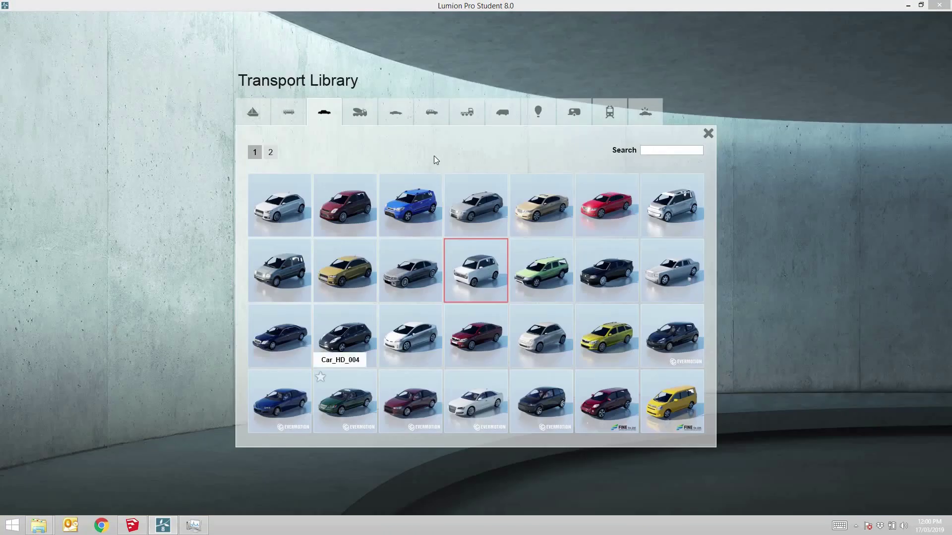
pyautogui.click(255, 112)
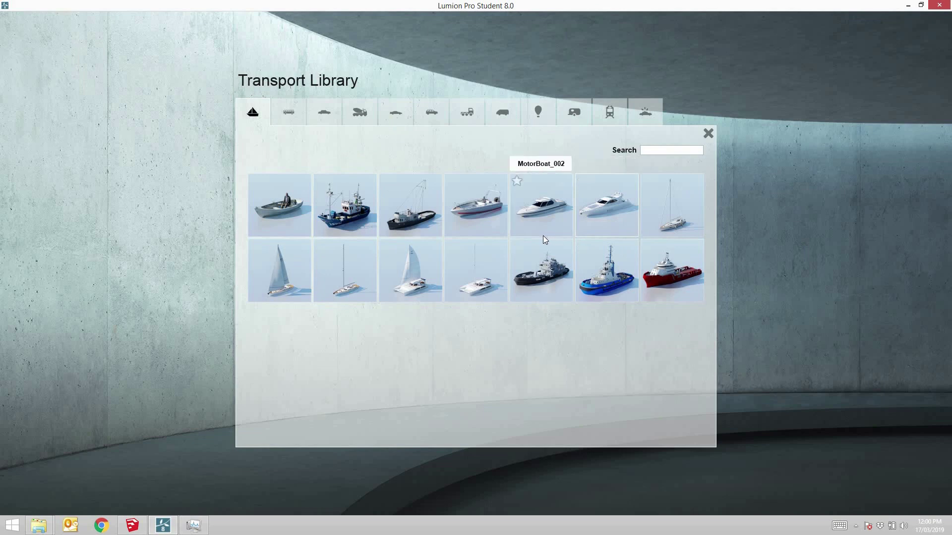
pyautogui.click(298, 209)
pyautogui.moveTo(396, 235); pyautogui.dragTo(550, 254, button='right')
pyautogui.click(583, 271)
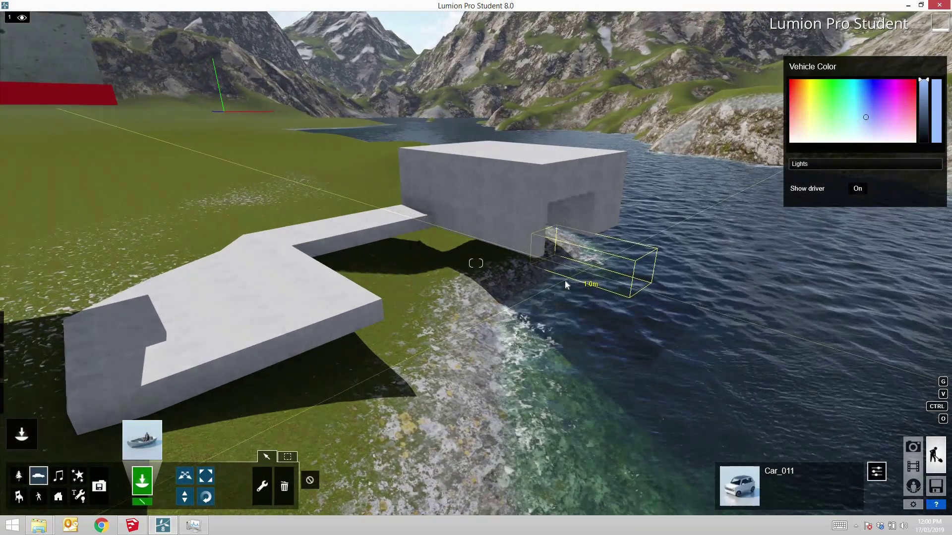
# Step: Pick the woman pushing a stroller from the Women - 3D characters and place two copies on the low concrete slab
pyautogui.moveTo(564, 281); pyautogui.dragTo(694, 238, button='right')
pyautogui.press('s')
pyautogui.press('d')
pyautogui.moveTo(476, 263); pyautogui.dragTo(238, 266, button='right')
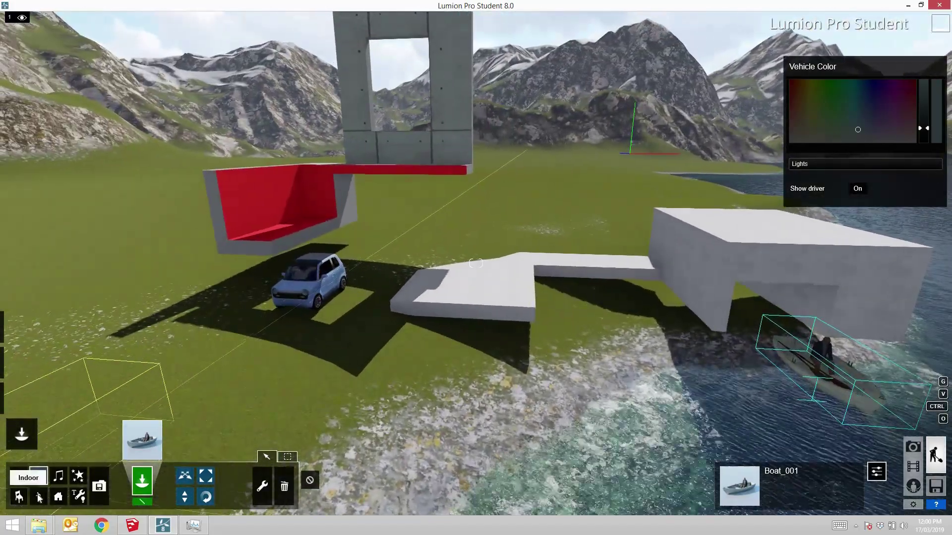
pyautogui.click(39, 497)
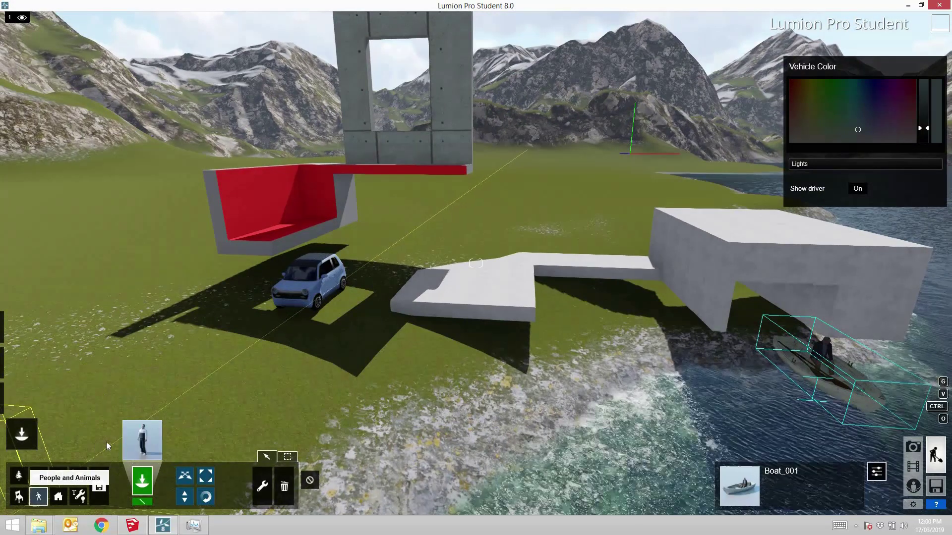
pyautogui.click(143, 439)
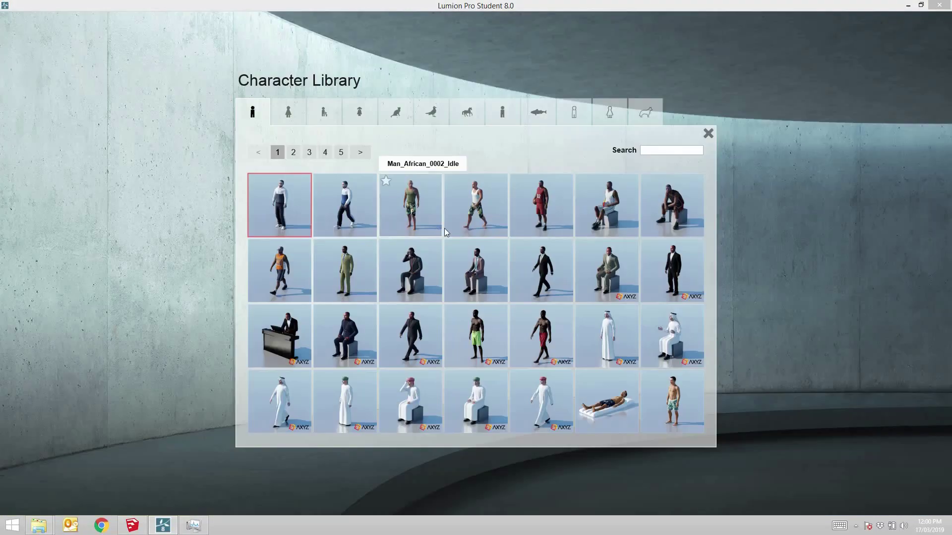
pyautogui.click(290, 109)
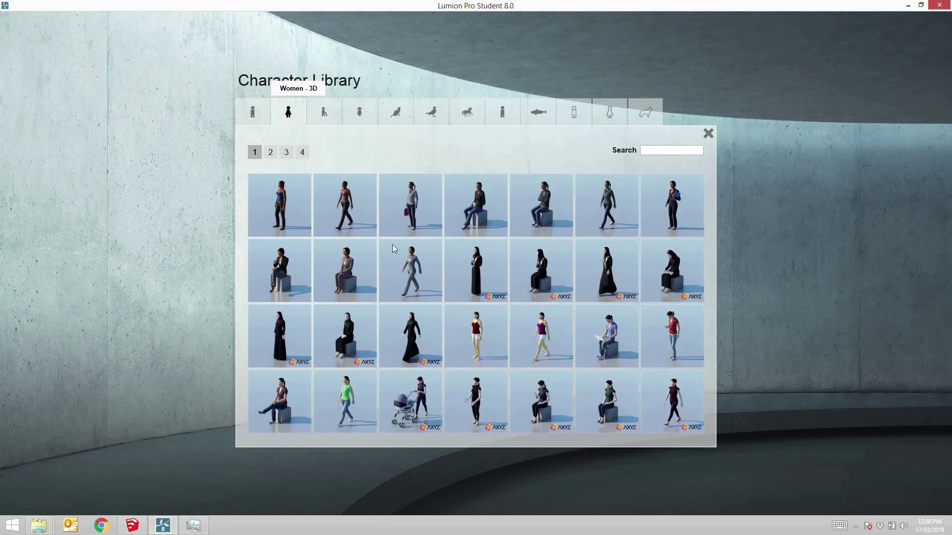
pyautogui.click(415, 402)
pyautogui.click(447, 272)
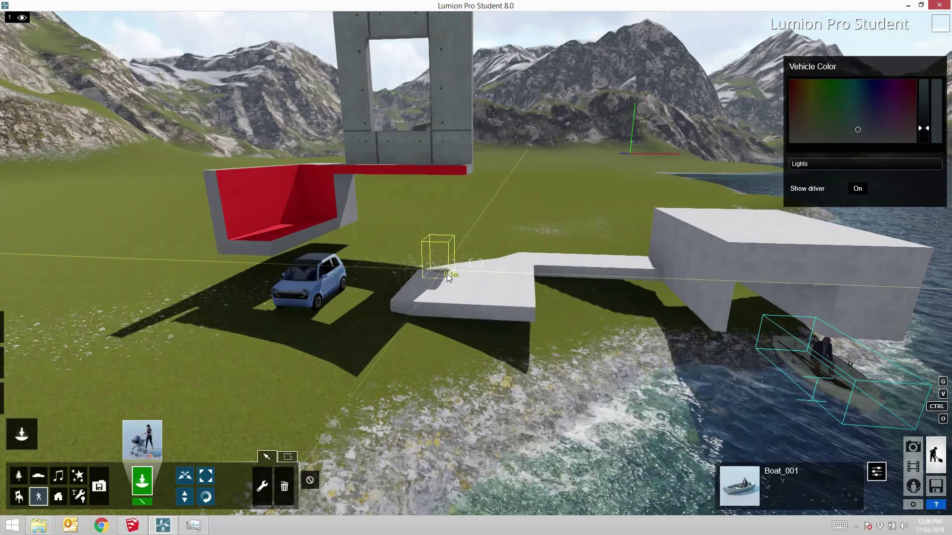
pyautogui.click(489, 281)
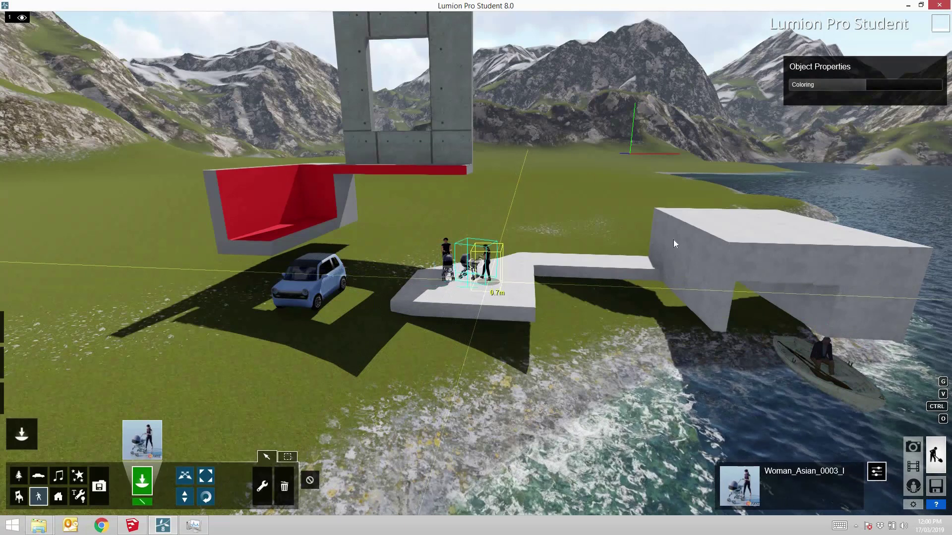
# Step: Place two more women with strollers on top of the large concrete block and one on the grass beside the car
pyautogui.click(768, 229)
pyautogui.click(806, 230)
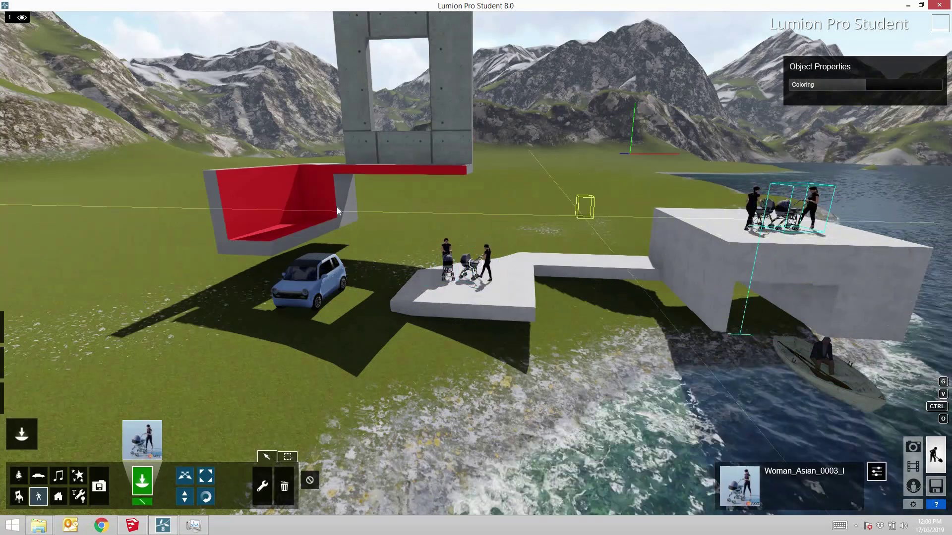
pyautogui.click(202, 327)
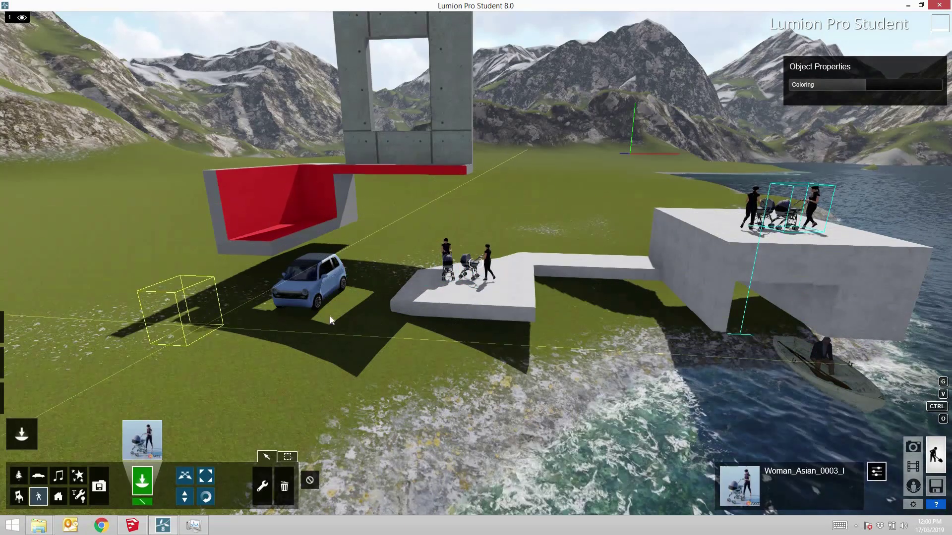
# Step: Examine the woman with the stroller near the car up close, and look over the available women in the character library
pyautogui.moveTo(474, 263)
pyautogui.mouseDown(button='right')
pyautogui.moveTo(386, 312)
pyautogui.moveTo(392, 347)
pyautogui.moveTo(371, 307)
pyautogui.moveTo(476, 263)
pyautogui.mouseUp(button='right')
pyautogui.press('w')
pyautogui.press('w')
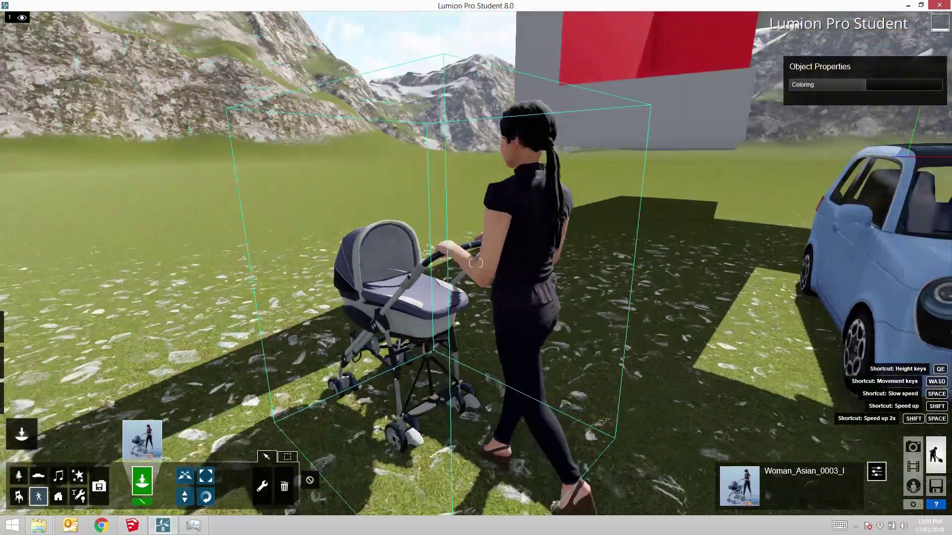
pyautogui.press('s')
pyautogui.moveTo(475, 263); pyautogui.dragTo(688, 226, button='right')
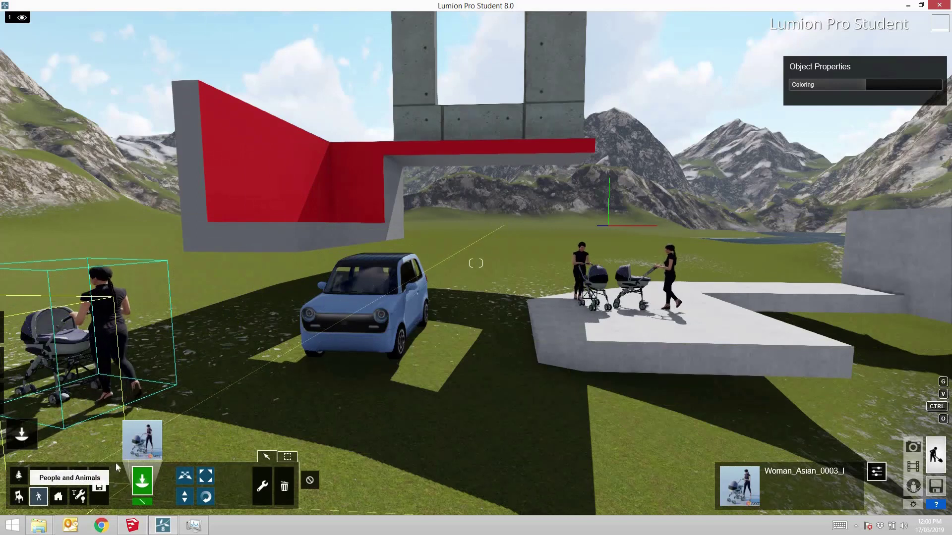
pyautogui.click(142, 440)
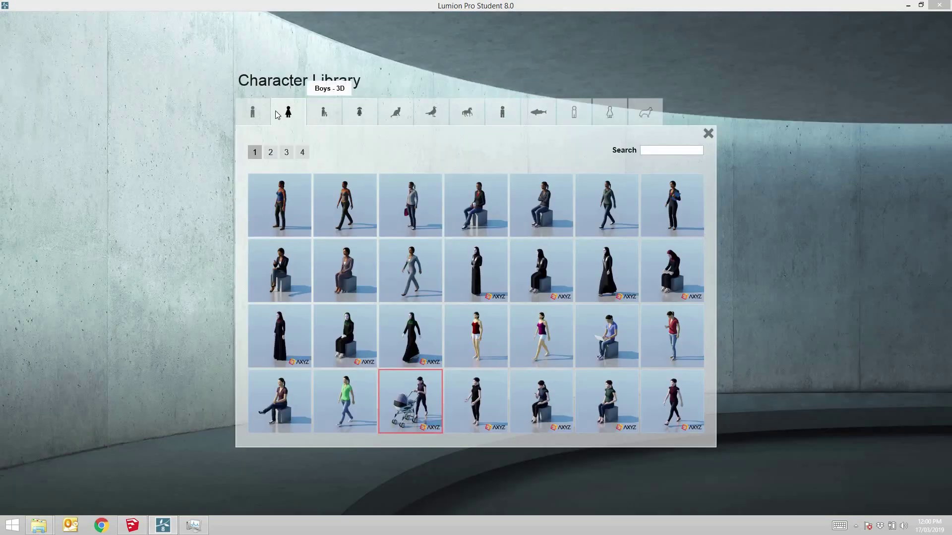
pyautogui.click(708, 134)
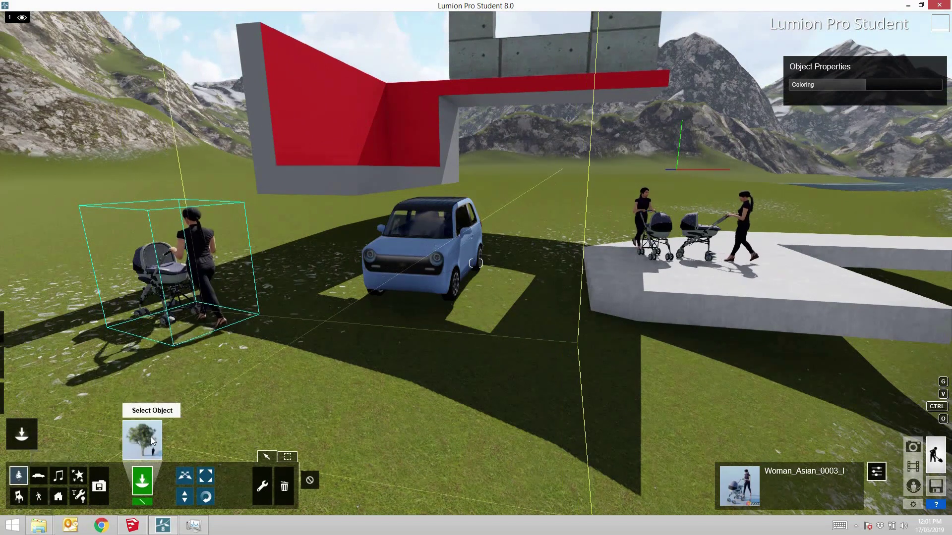
# Step: Place an AfricanOlive2_RT tree from the nature library on the grass behind the woman near the car
pyautogui.click(150, 436)
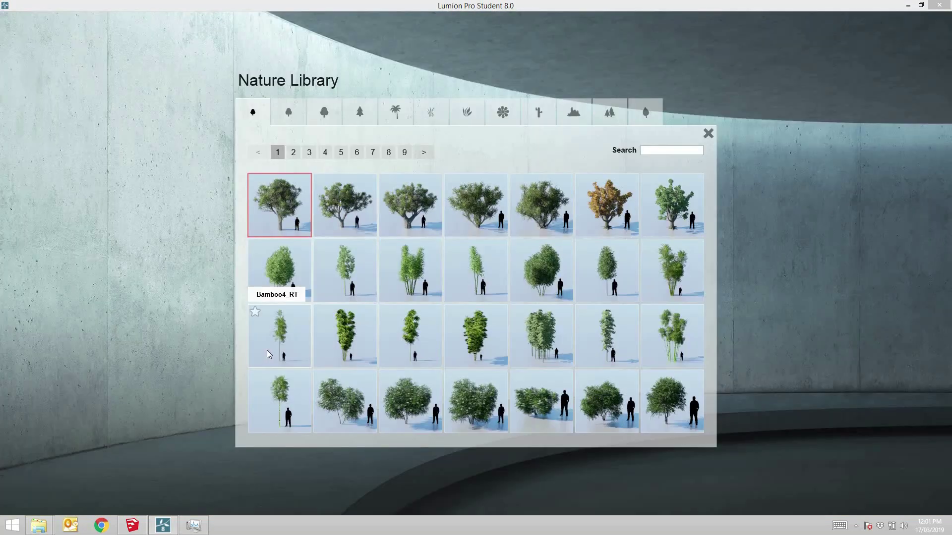
pyautogui.click(286, 197)
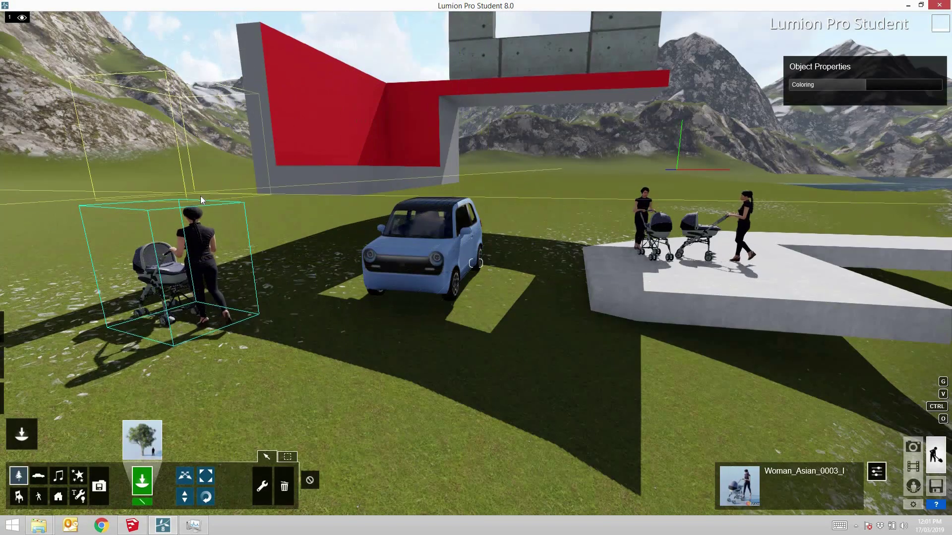
pyautogui.click(250, 224)
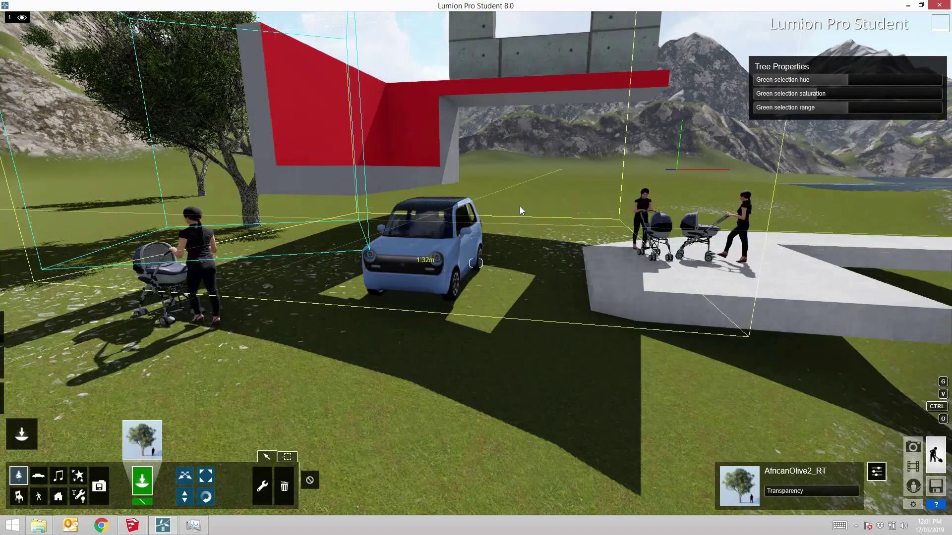
# Step: Place several more AfricanOlive2_RT trees on the grass behind the car and the low concrete slab
pyautogui.click(528, 226)
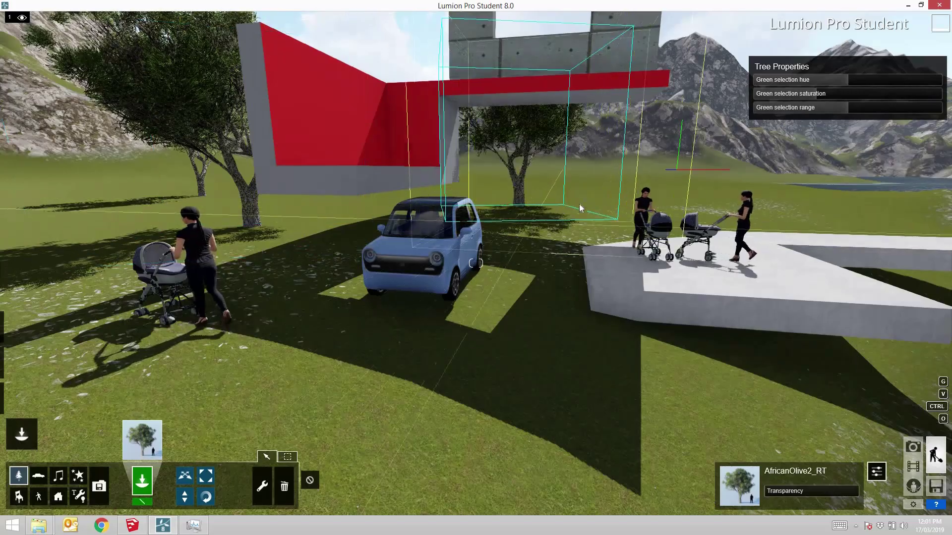
pyautogui.click(702, 191)
pyautogui.click(789, 203)
# Step: Move the olive tree standing in front of the red-lined structure to the edge of the low concrete slab behind the women
pyautogui.moveTo(778, 212); pyautogui.dragTo(837, 243, button='right')
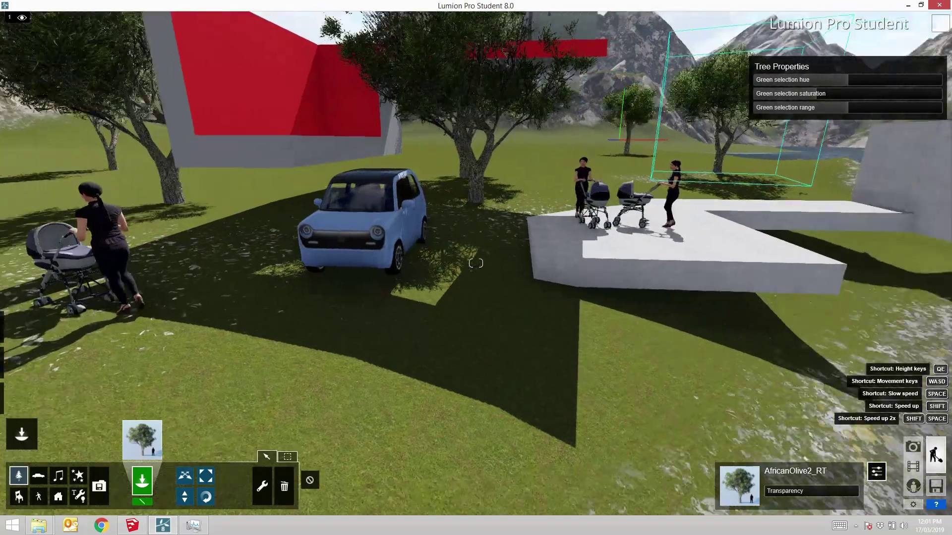
pyautogui.moveTo(476, 264); pyautogui.dragTo(367, 95, button='right')
pyautogui.press('w')
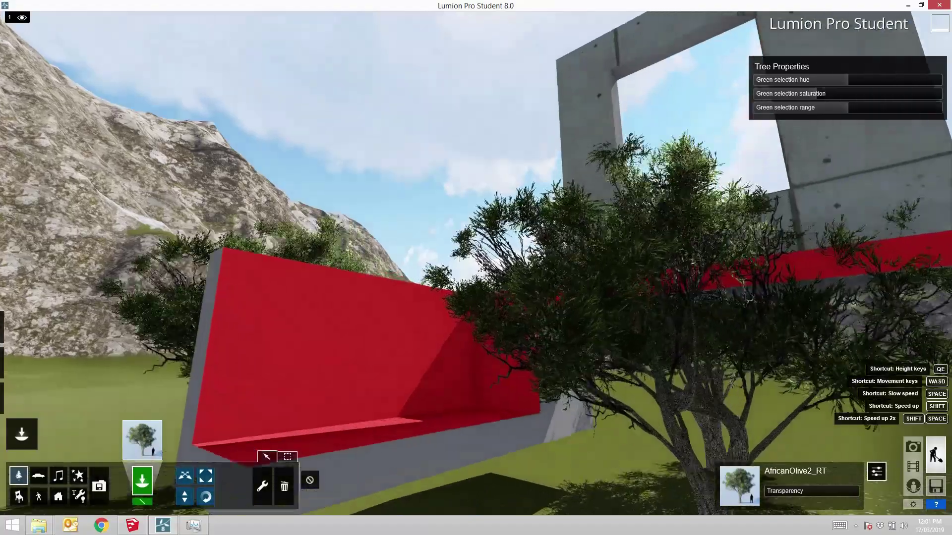
pyautogui.moveTo(644, 124); pyautogui.dragTo(749, 225, button='right')
pyautogui.press('s')
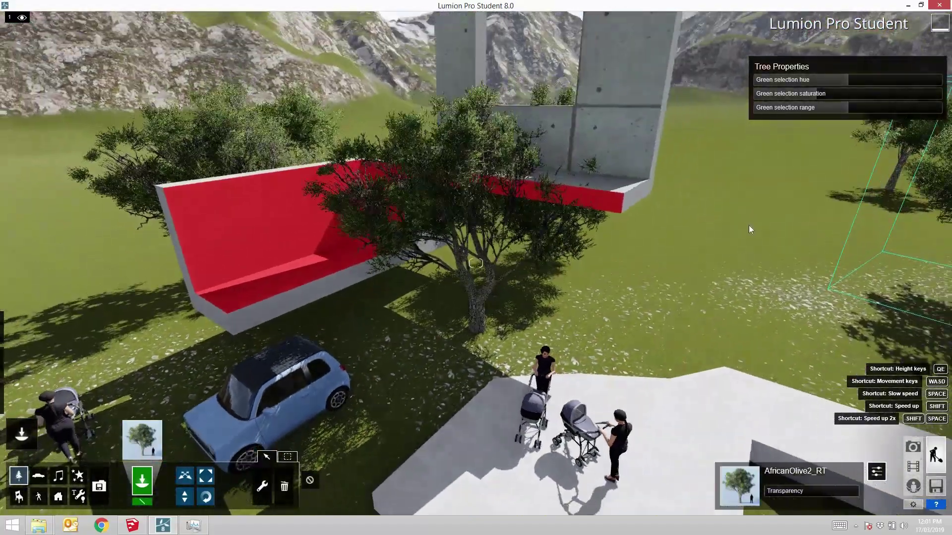
pyautogui.press('m')
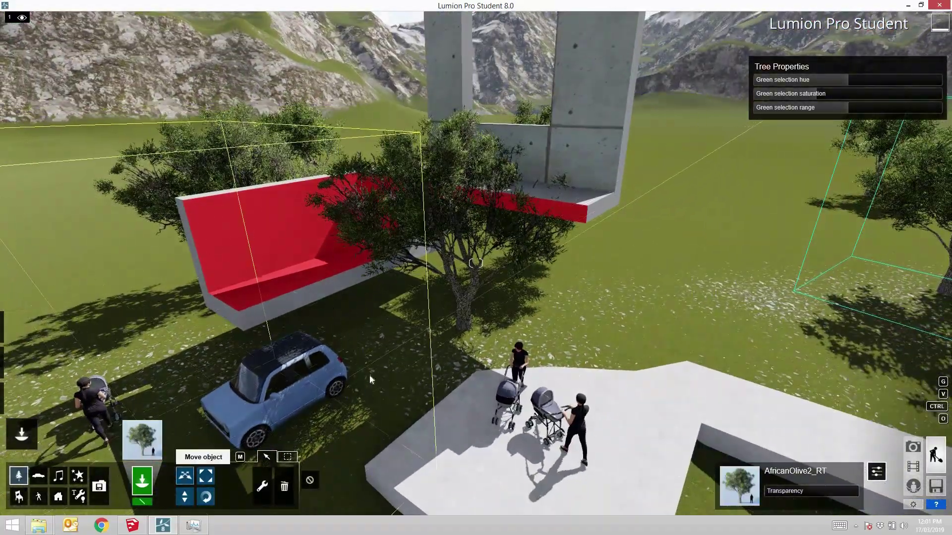
pyautogui.moveTo(462, 328)
pyautogui.mouseDown()
pyautogui.moveTo(665, 359)
pyautogui.moveTo(623, 420)
pyautogui.mouseUp()
pyautogui.press('w')
pyautogui.moveTo(623, 420); pyautogui.dragTo(632, 356, button='right')
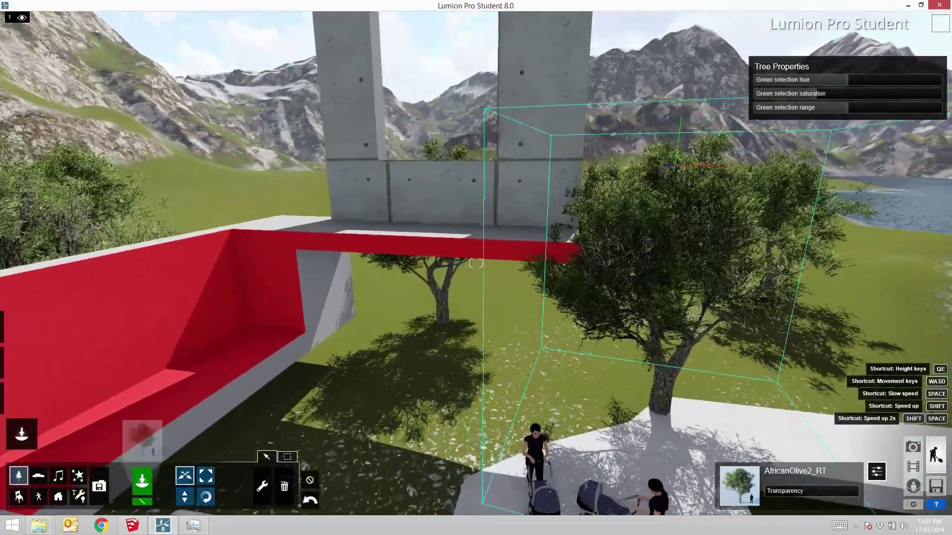
pyautogui.press('s')
pyautogui.moveTo(560, 257)
pyautogui.mouseDown(button='right')
pyautogui.moveTo(555, 278)
pyautogui.moveTo(550, 269)
pyautogui.mouseUp(button='right')
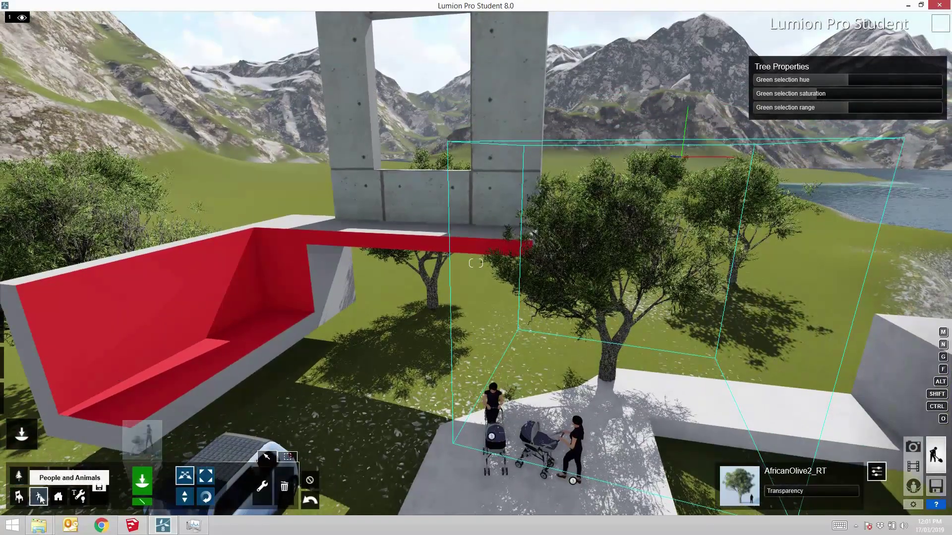
# Step: Place Cow_002_Idle from the character library on the raised platform by the concrete wall and rotate it to face the opposite way
pyautogui.click(143, 442)
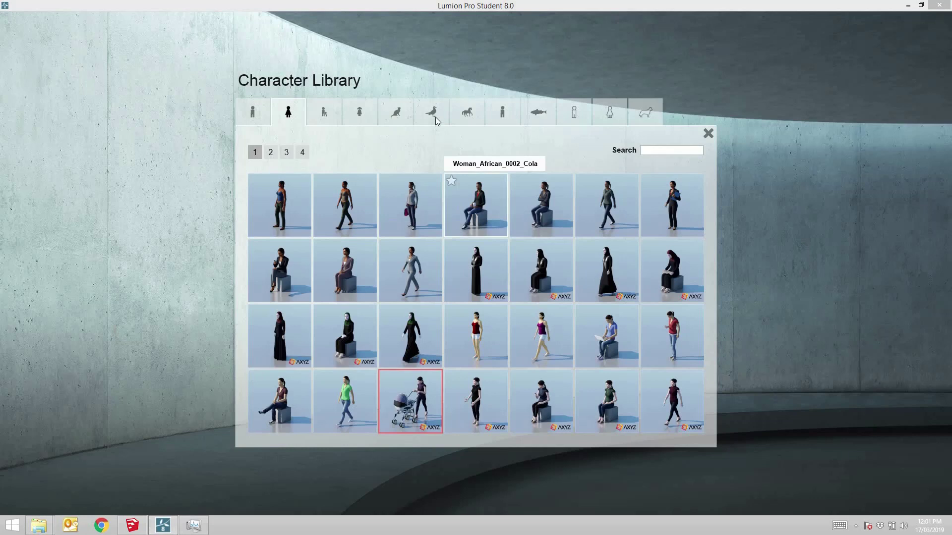
pyautogui.click(467, 113)
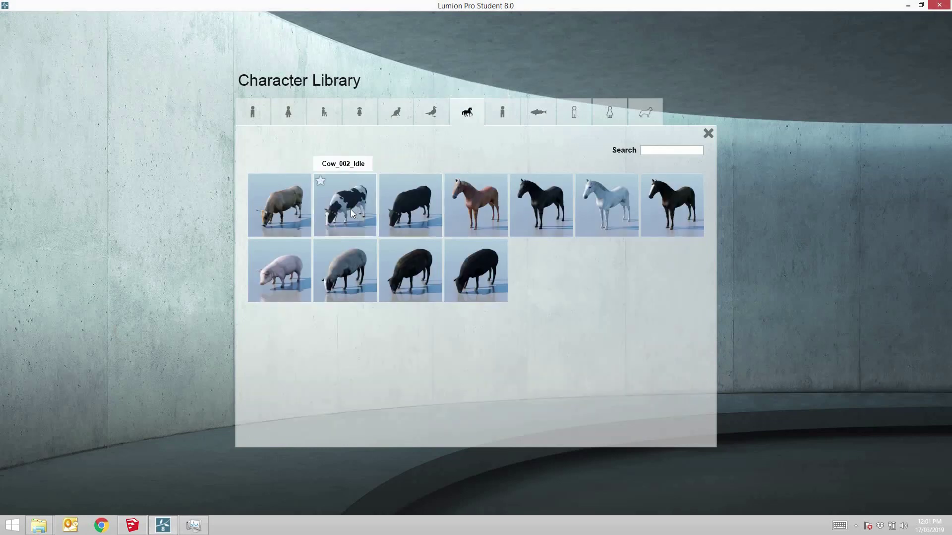
pyautogui.click(347, 207)
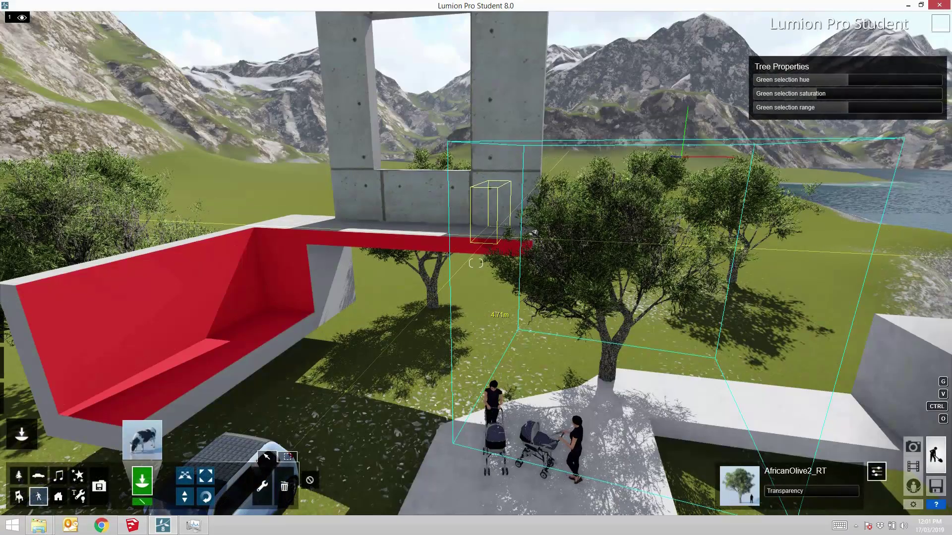
pyautogui.press('w')
pyautogui.moveTo(476, 263)
pyautogui.mouseDown(button='right')
pyautogui.moveTo(476, 188)
pyautogui.moveTo(476, 263)
pyautogui.mouseUp(button='right')
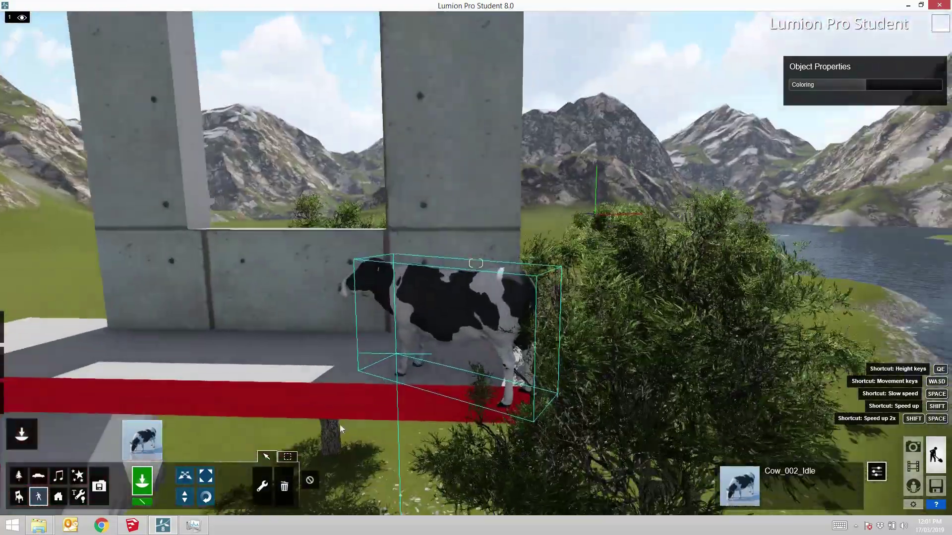
pyautogui.click(204, 495)
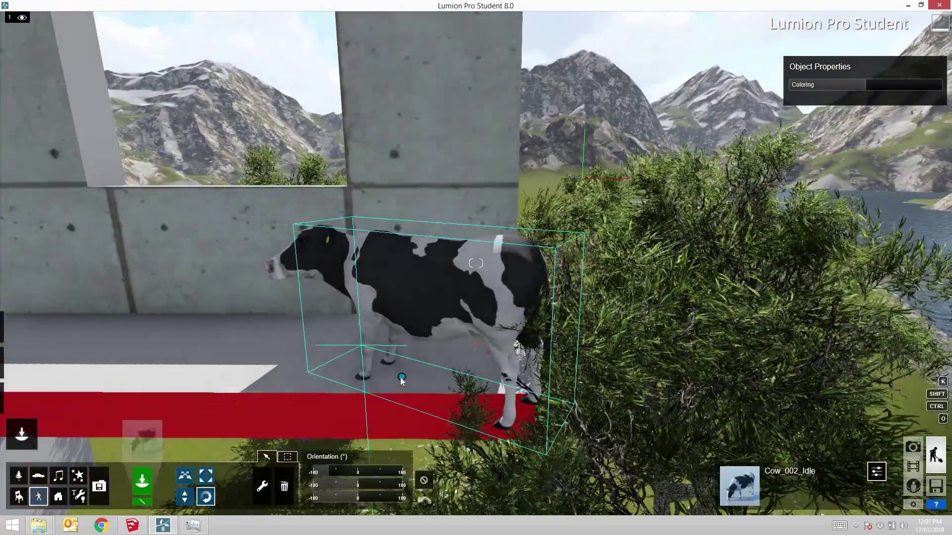
pyautogui.click(611, 375)
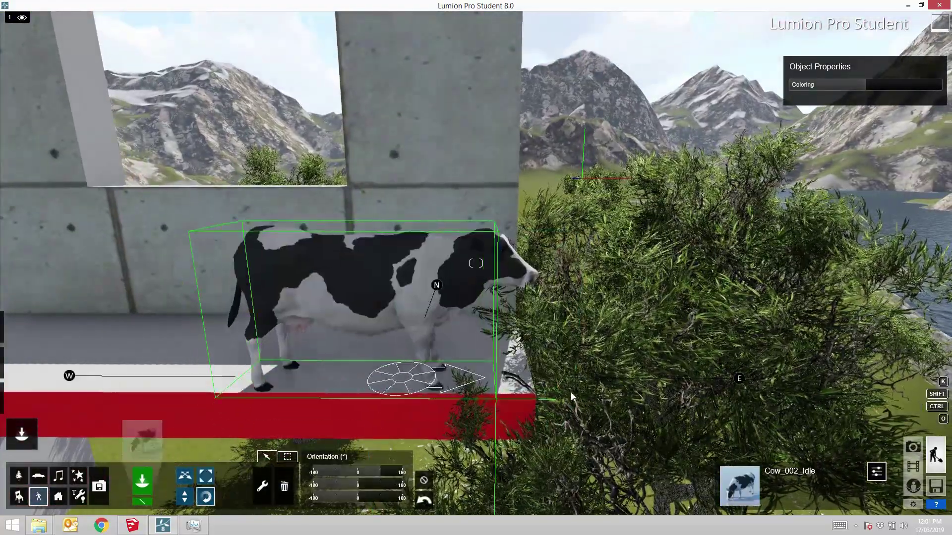
# Step: Replace the Concrete Form 4x8 material on the wall with the window opening with the first Outdoor Concrete material
pyautogui.press('s')
pyautogui.moveTo(476, 264); pyautogui.dragTo(11, 388, button='right')
pyautogui.press('w')
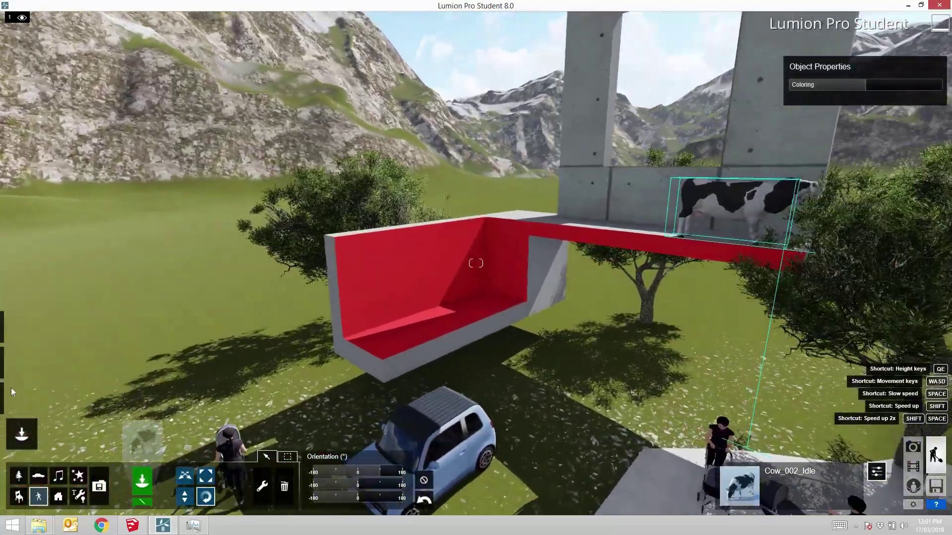
pyautogui.click(28, 364)
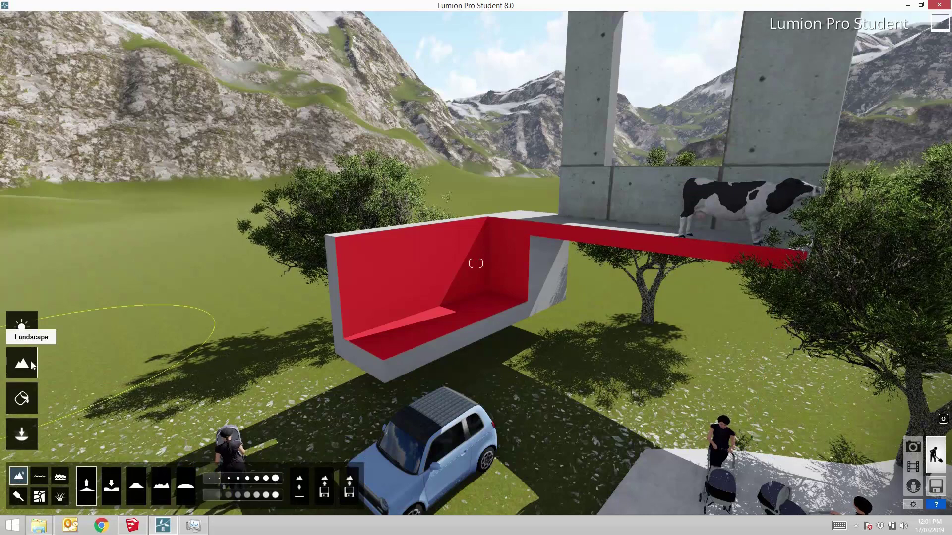
pyautogui.click(23, 399)
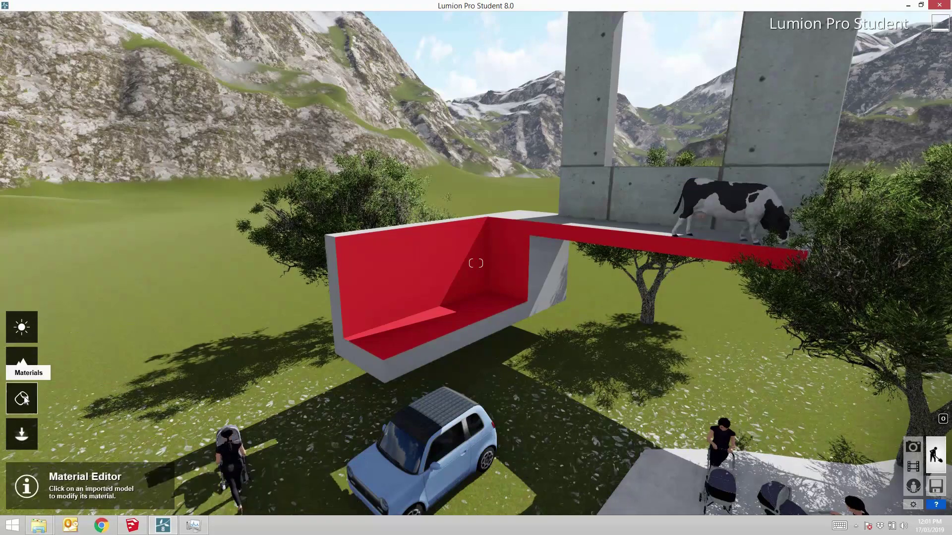
pyautogui.click(383, 286)
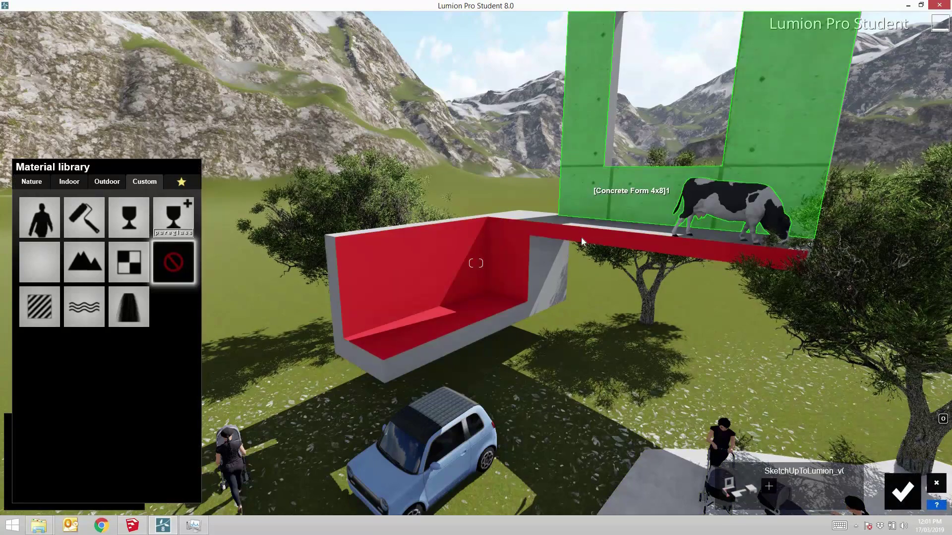
pyautogui.moveTo(575, 302); pyautogui.dragTo(488, 287, button='right')
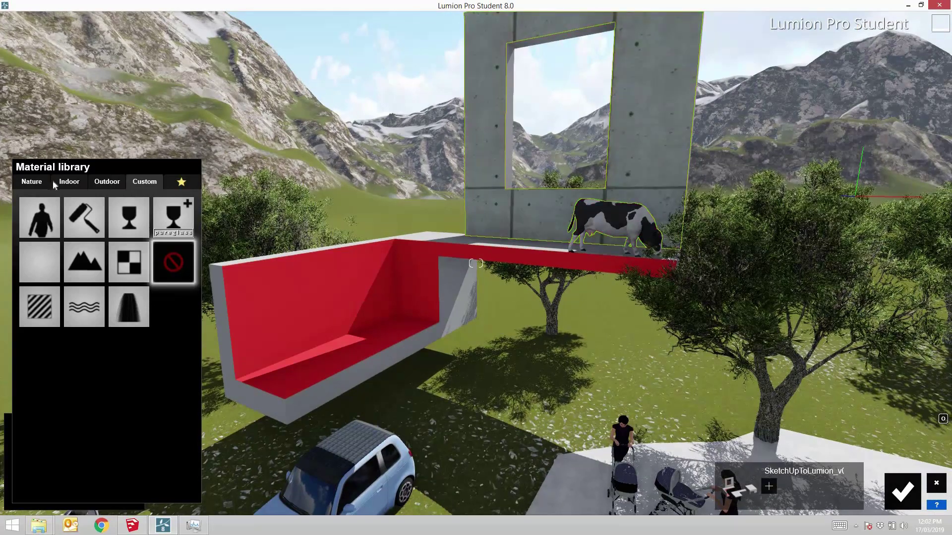
pyautogui.click(98, 182)
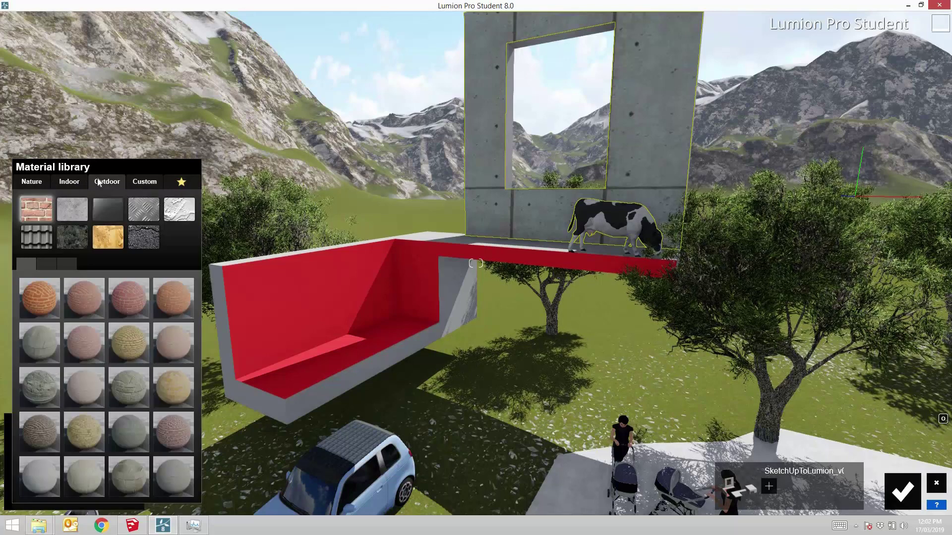
pyautogui.click(75, 208)
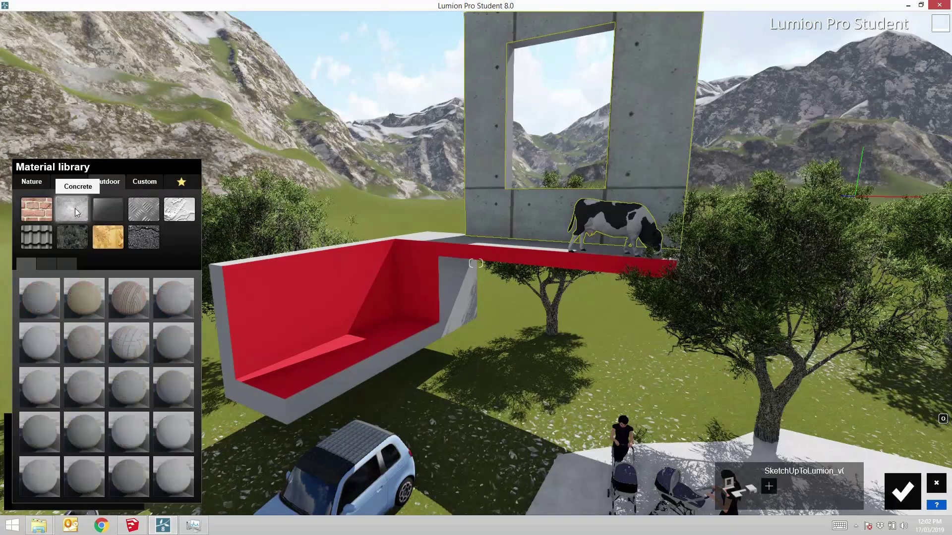
pyautogui.click(38, 295)
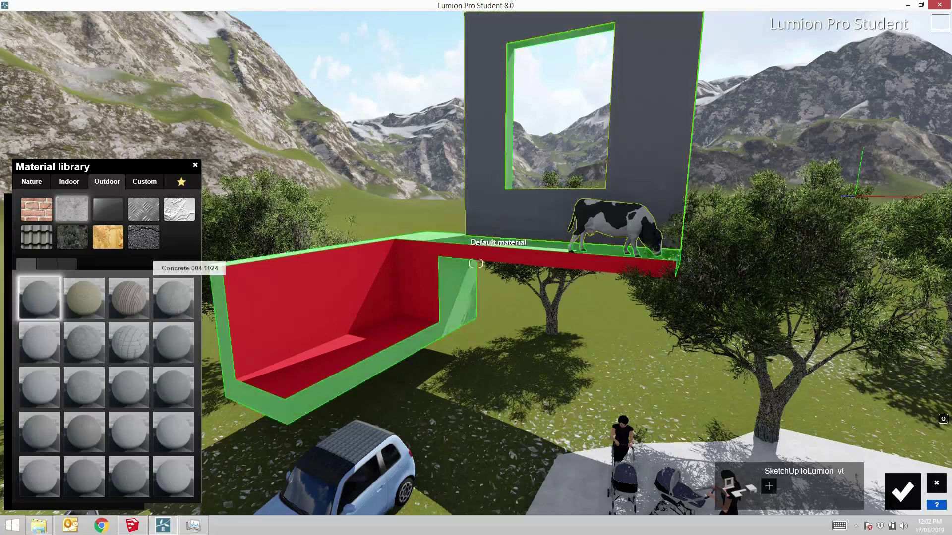
# Step: Examine the new finish on the wall with the window opening up close and look over the model down to the low slab
pyautogui.press('w')
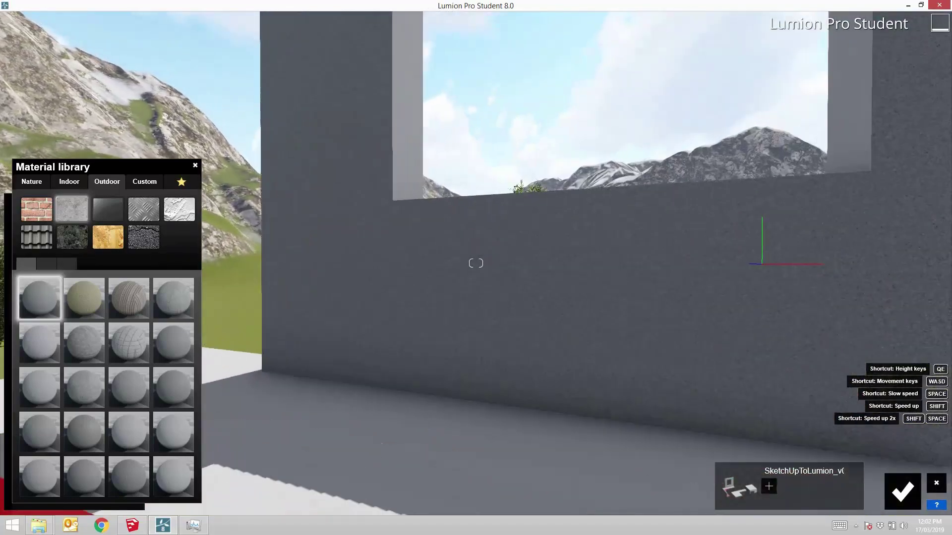
pyautogui.press('w')
pyautogui.press('s')
pyautogui.moveTo(476, 262); pyautogui.dragTo(297, 263, button='right')
pyautogui.press('s')
pyautogui.press('w')
pyautogui.press('w')
pyautogui.press('s')
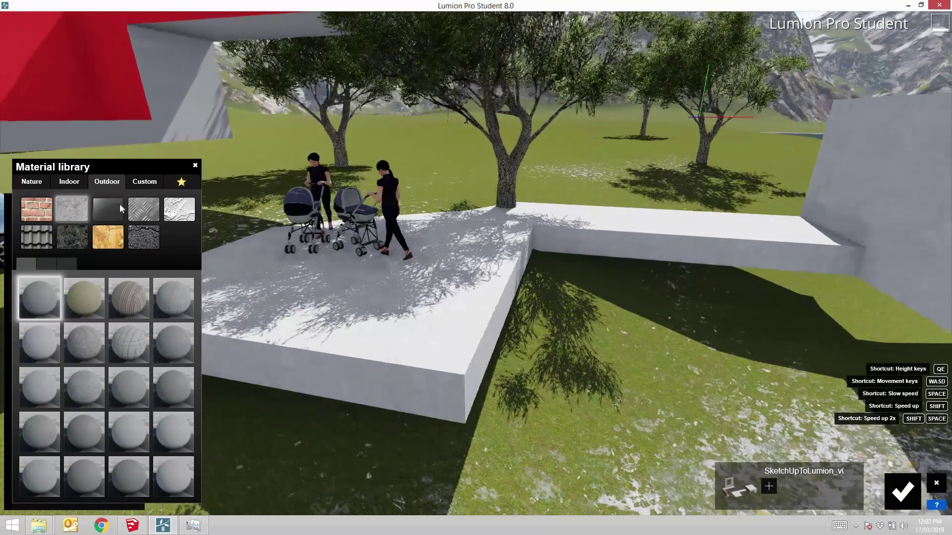
# Step: Apply the Outdoor brick material Bricks 001 1024 to the Polished Concrete New surfaces of the low slab and large block
pyautogui.click(37, 211)
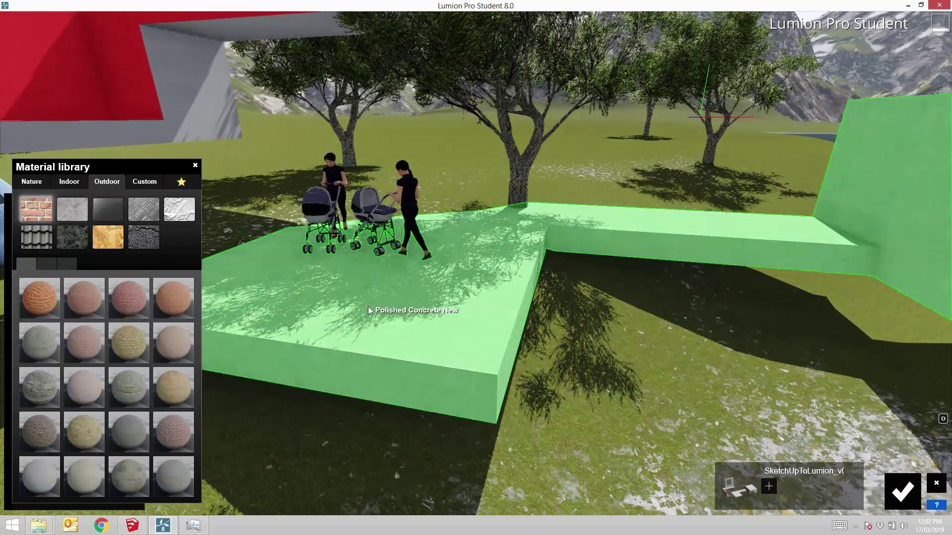
pyautogui.click(368, 306)
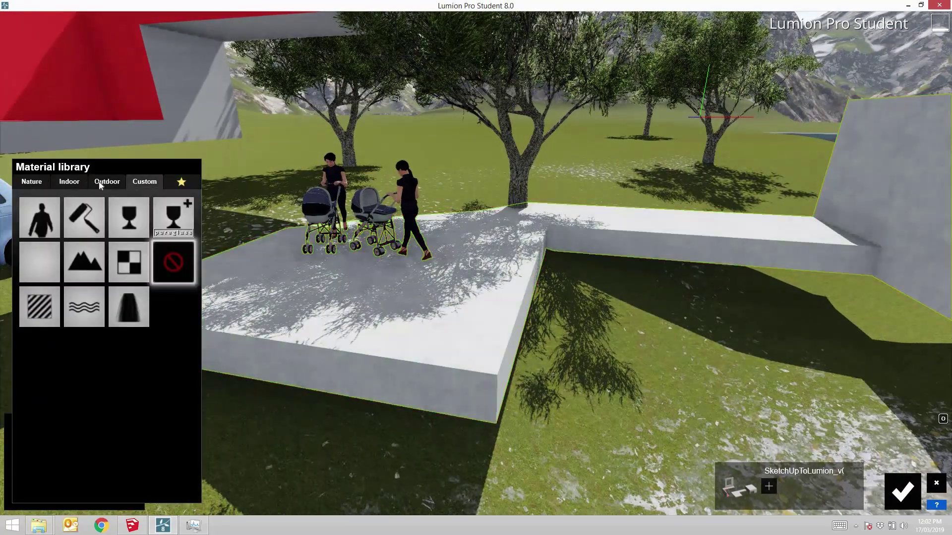
pyautogui.click(105, 182)
pyautogui.click(43, 296)
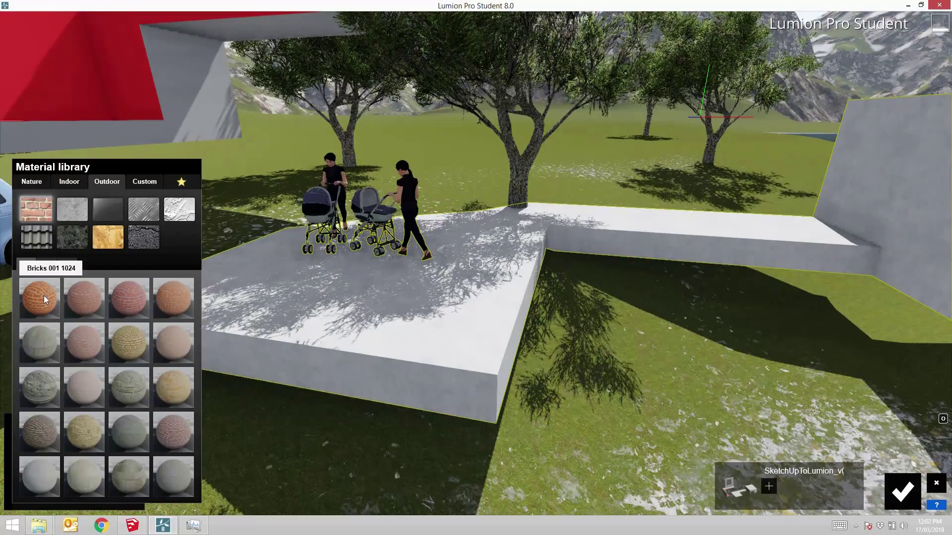
pyautogui.click(325, 343)
# Step: Slightly reduce the scale of the brick material, increase its relief, and save the material changes
pyautogui.moveTo(476, 263); pyautogui.dragTo(354, 335, button='right')
pyautogui.press('w')
pyautogui.press('d')
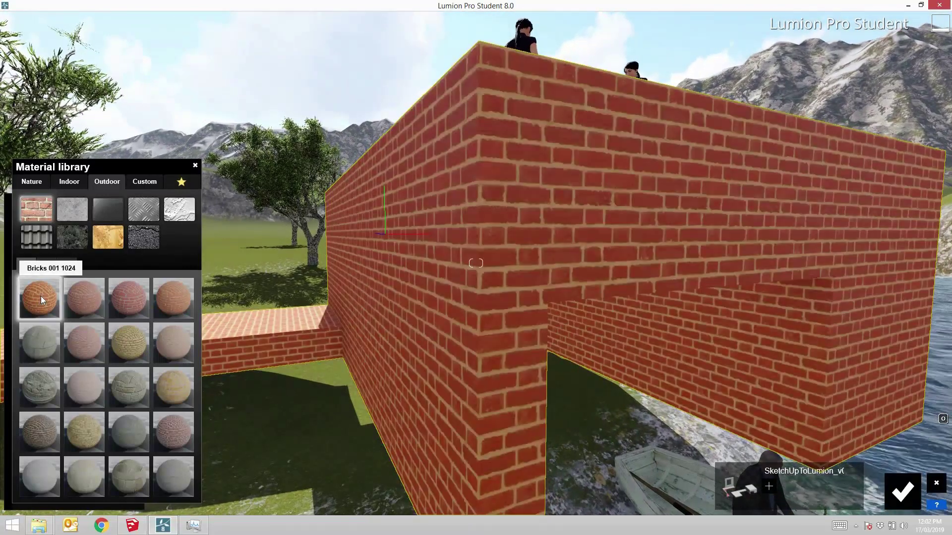
pyautogui.click(41, 296)
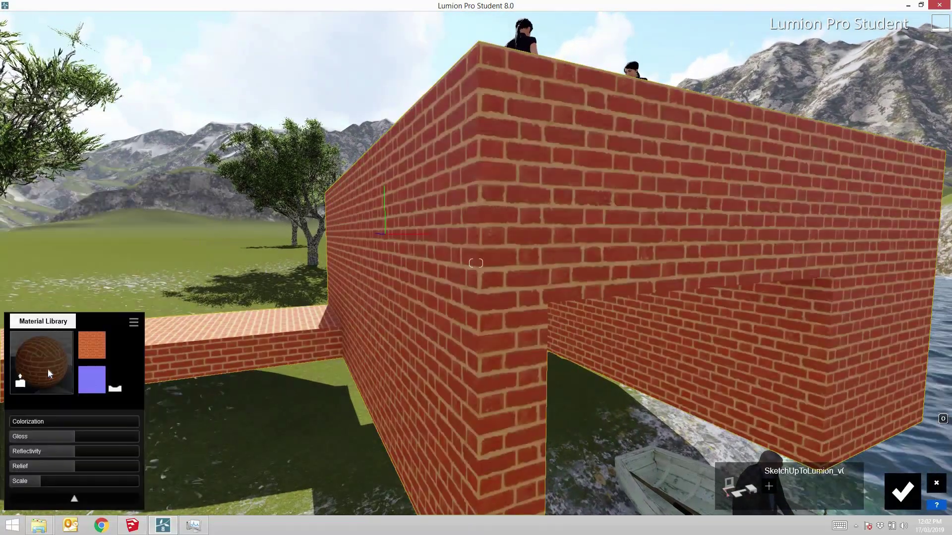
pyautogui.click(74, 499)
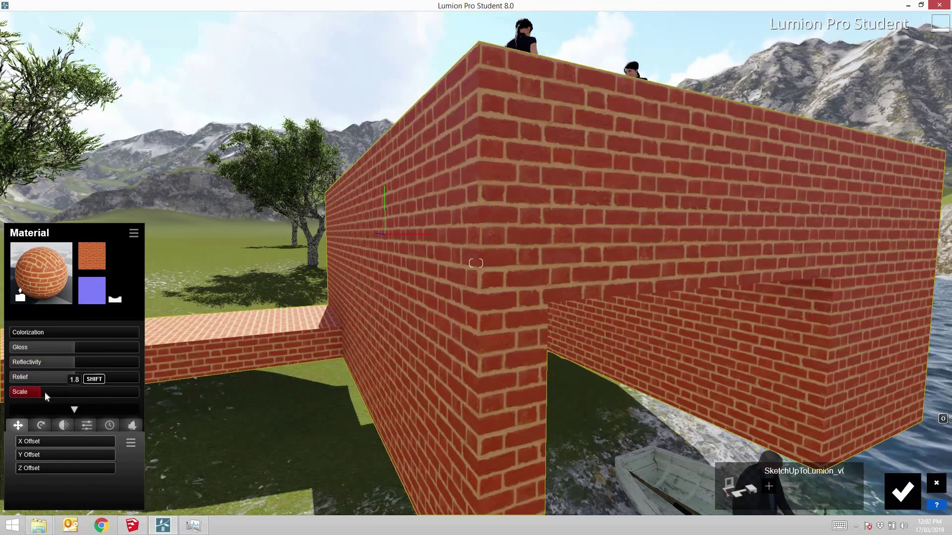
pyautogui.moveTo(44, 391); pyautogui.dragTo(101, 380)
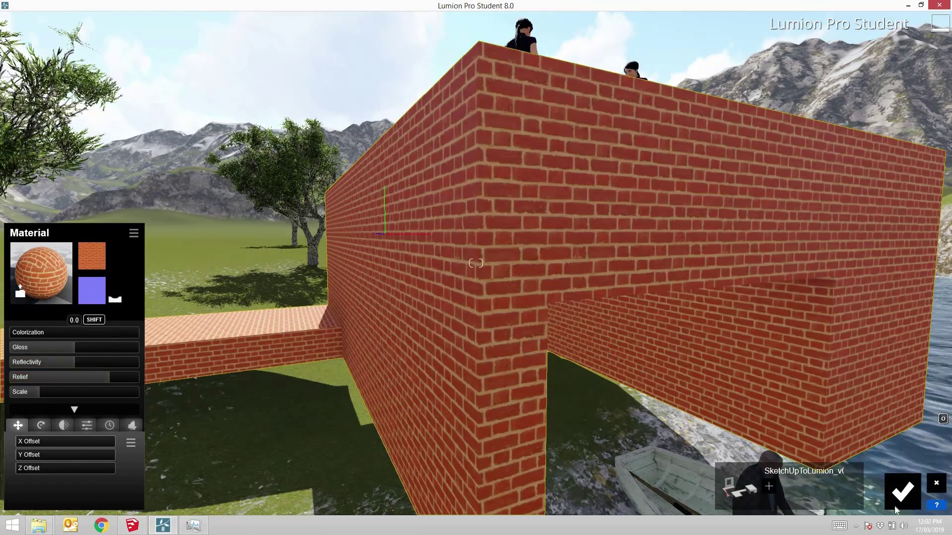
pyautogui.click(902, 492)
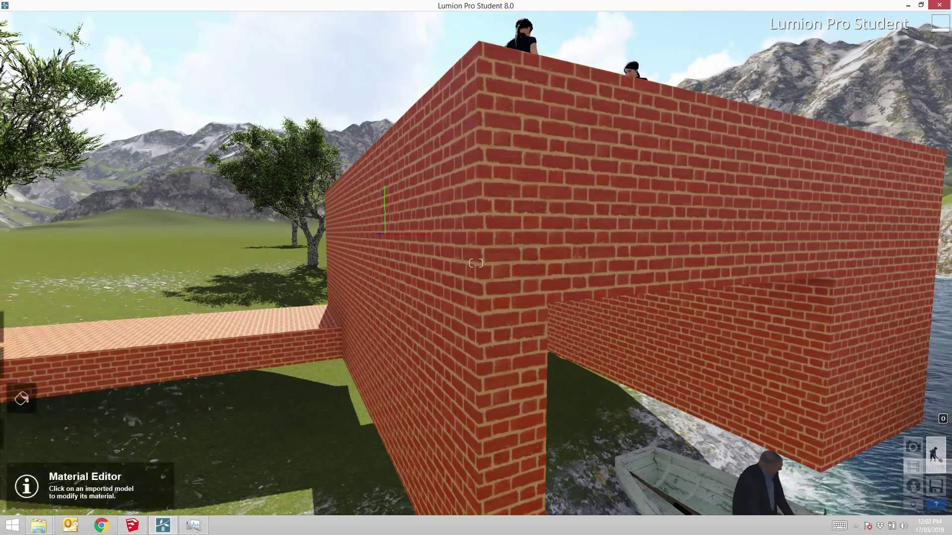
# Step: Replace the red Color A04 surfaces of the raised box and walkway edge with the Indoor Tiles material Polii Tiles32 VAR1 2k
pyautogui.moveTo(476, 263); pyautogui.dragTo(543, 421, button='right')
pyautogui.press('w')
pyautogui.press('w')
pyautogui.press('s')
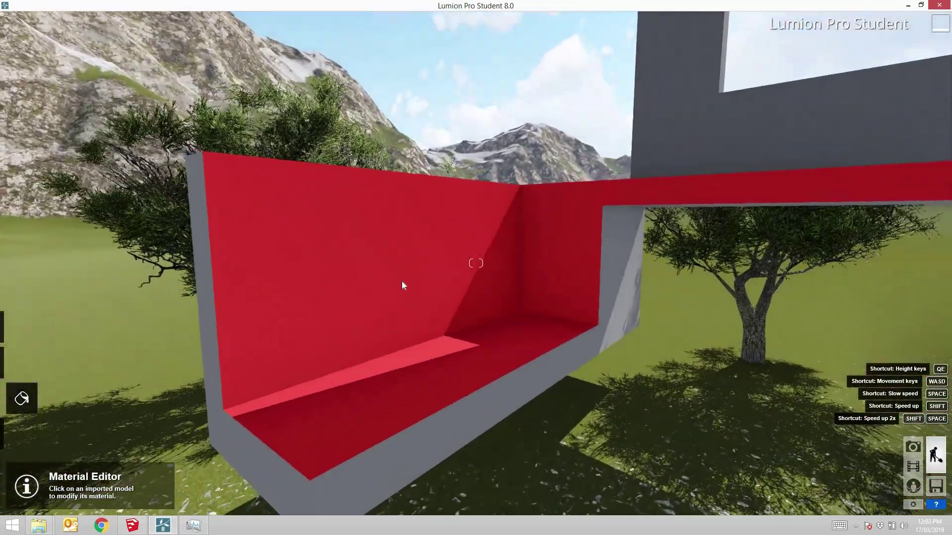
pyautogui.click(402, 283)
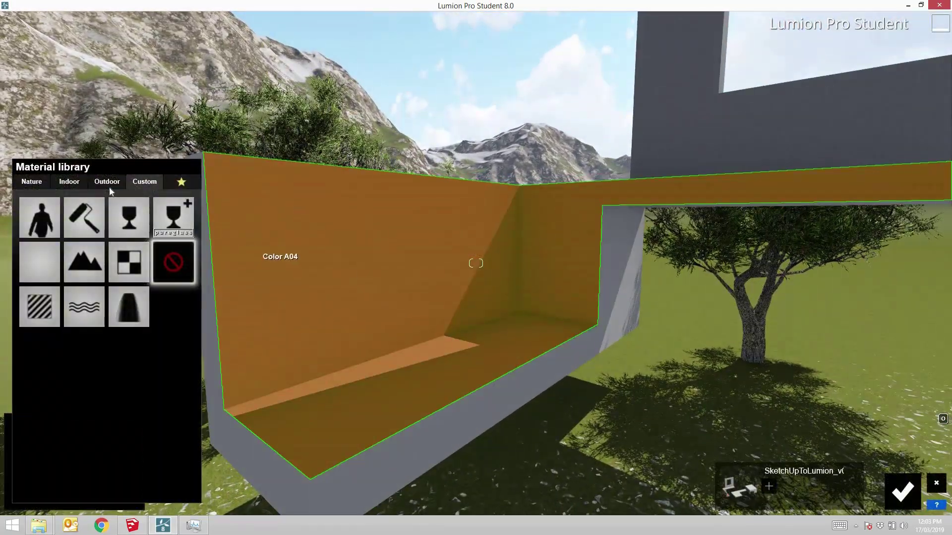
pyautogui.click(74, 183)
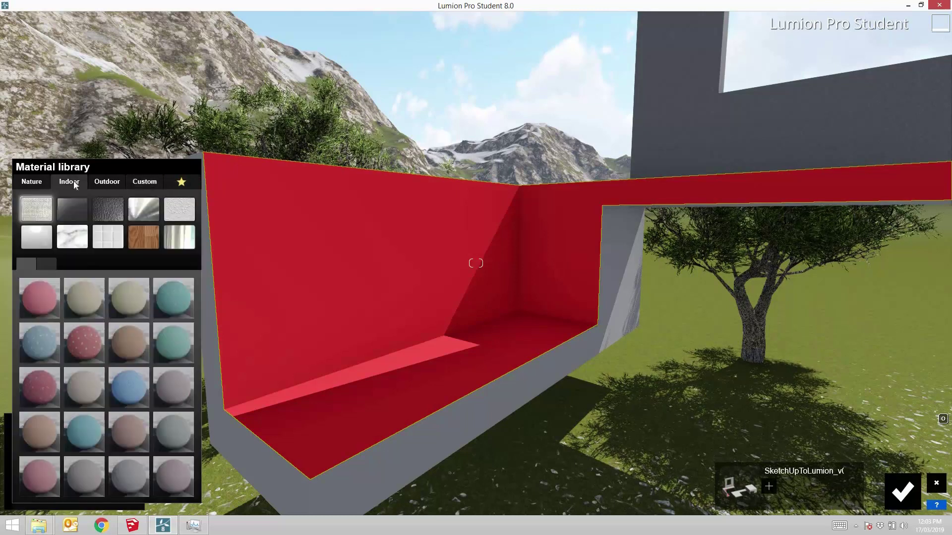
pyautogui.click(118, 243)
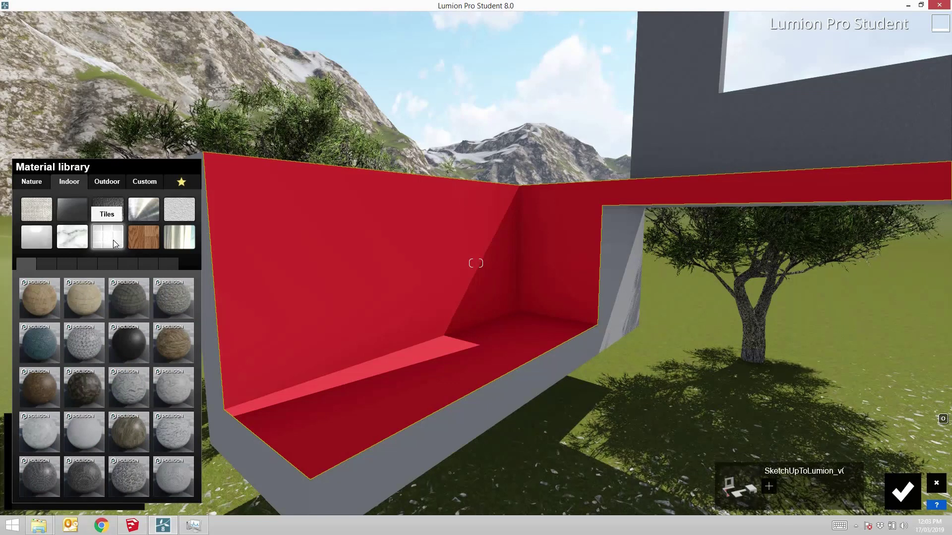
pyautogui.click(174, 301)
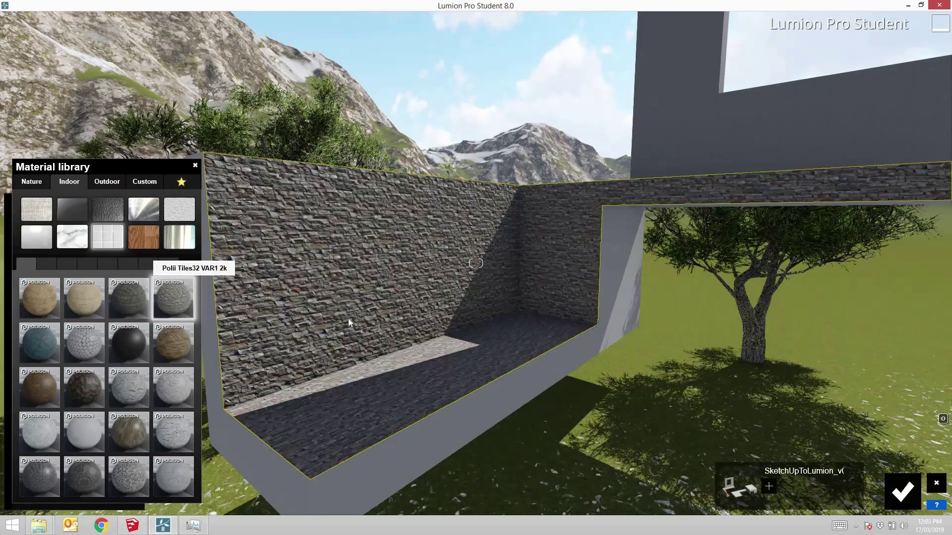
# Step: Examine the stone tile finish on the raised box up close and from a distance, and save the material changes
pyautogui.moveTo(347, 318); pyautogui.dragTo(191, 337, button='right')
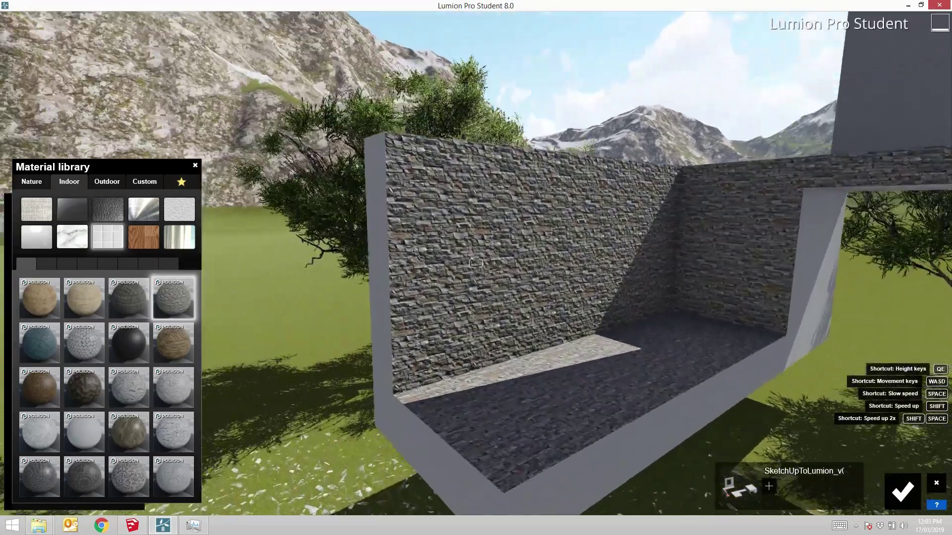
pyautogui.press('w')
pyautogui.moveTo(475, 263); pyautogui.dragTo(659, 228, button='right')
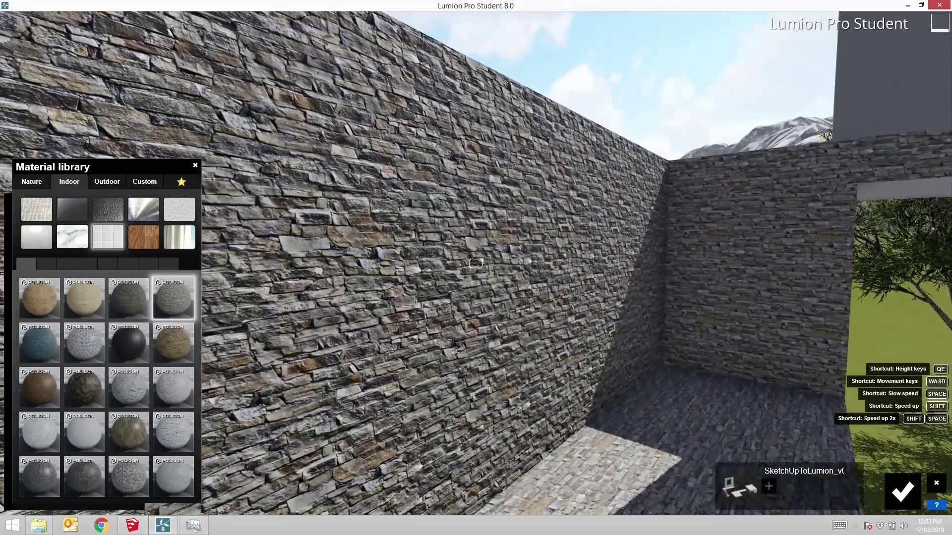
pyautogui.press('a')
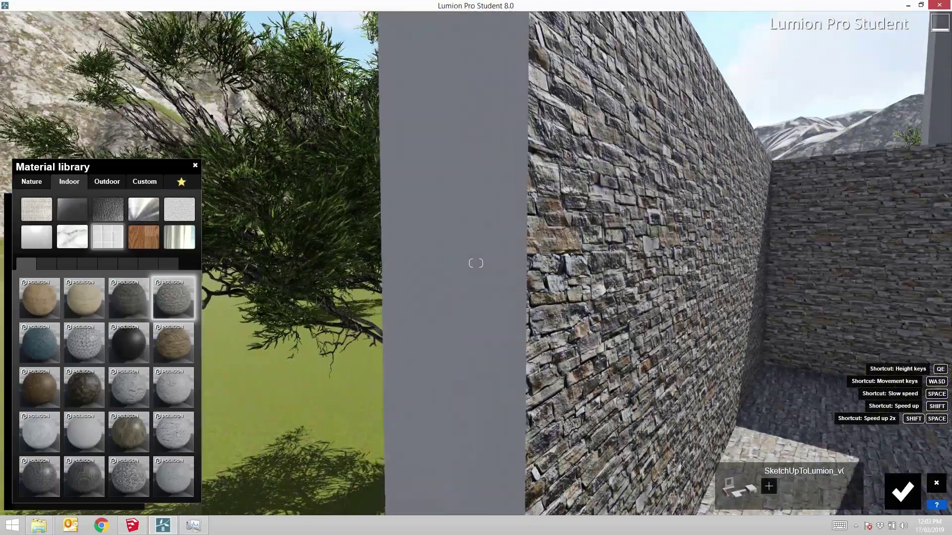
pyautogui.press('d')
pyautogui.press('d')
pyautogui.moveTo(476, 263); pyautogui.dragTo(699, 260, button='right')
pyautogui.press('s')
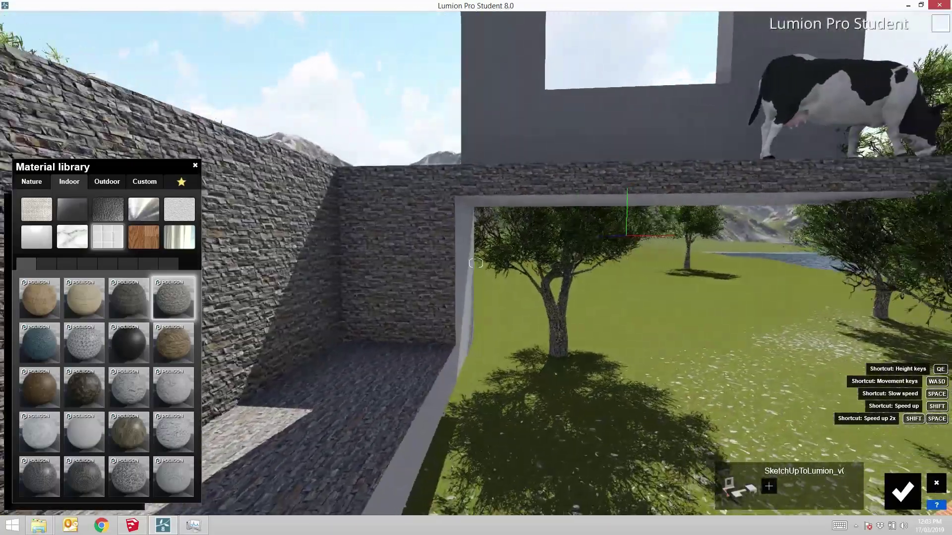
pyautogui.press('s')
pyautogui.moveTo(476, 263); pyautogui.dragTo(348, 318, button='right')
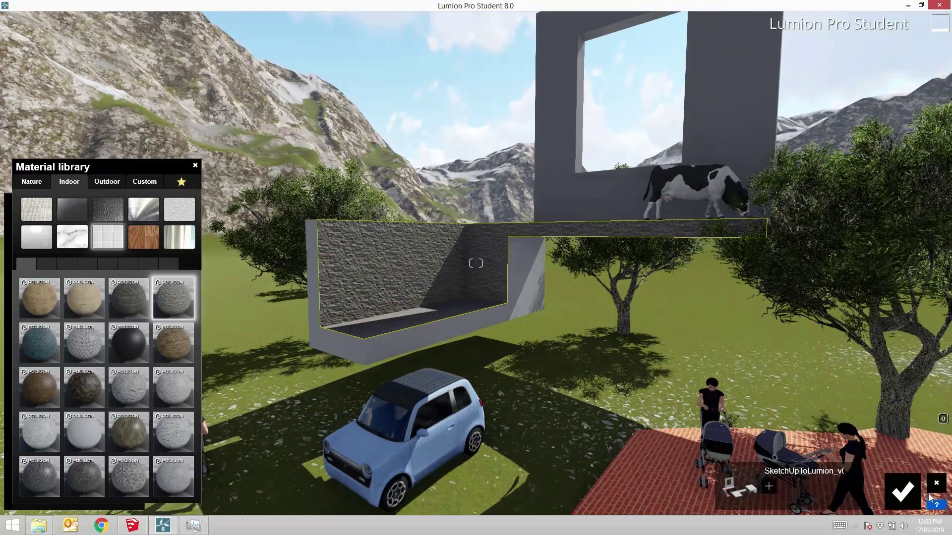
pyautogui.click(903, 493)
pyautogui.click(903, 494)
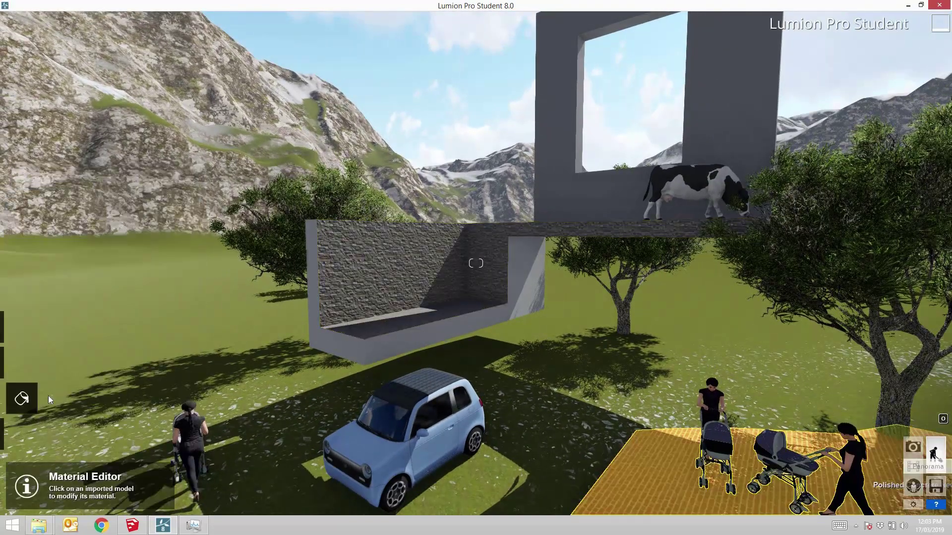
# Step: Raise the terrain into a mound in front of the raised box, around the blue car
pyautogui.click(25, 365)
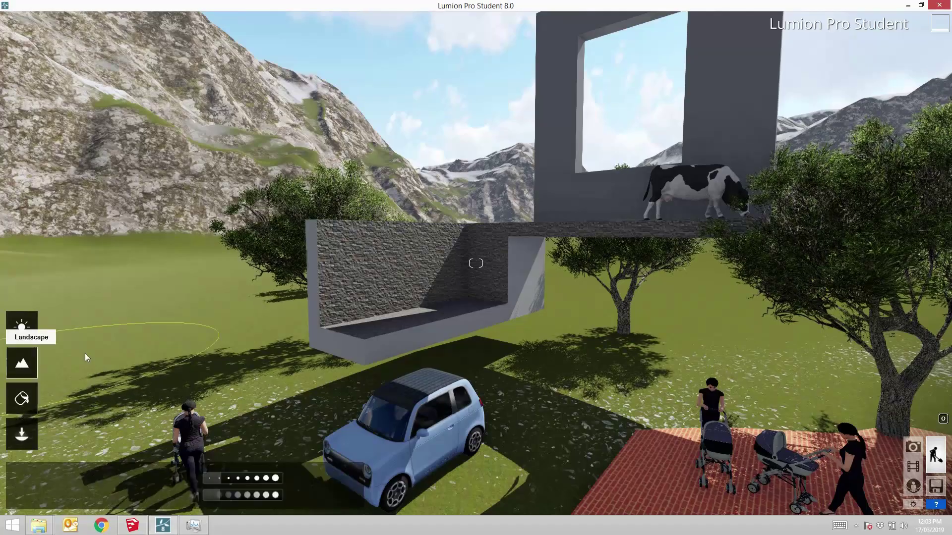
pyautogui.press('s')
pyautogui.moveTo(75, 363); pyautogui.dragTo(224, 357, button='right')
pyautogui.moveTo(239, 365)
pyautogui.mouseDown()
pyautogui.moveTo(245, 353)
pyautogui.moveTo(233, 356)
pyautogui.mouseUp()
# Step: Lower the terrain beneath the low brick walkway and beside the large brick block to bring the lake water in
pyautogui.press('a')
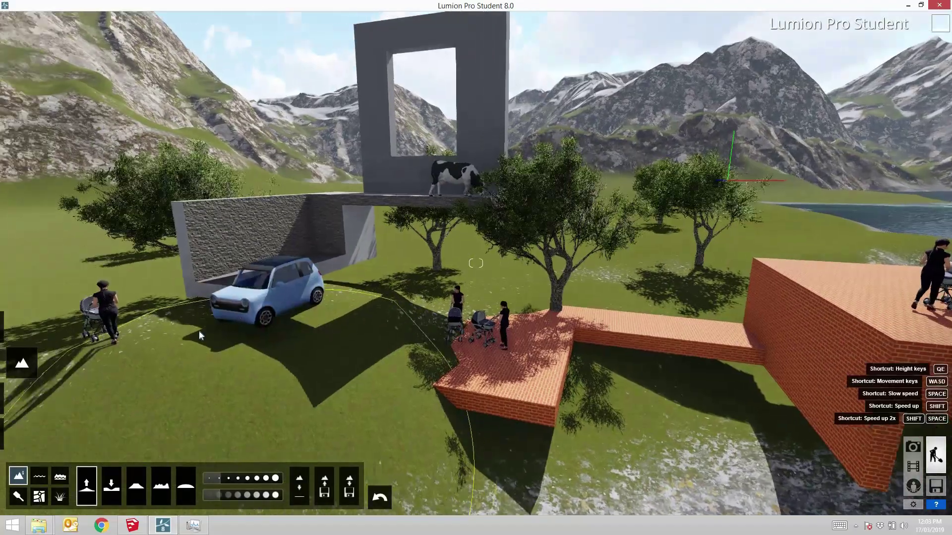
pyautogui.press('s')
pyautogui.press('w')
pyautogui.moveTo(268, 340); pyautogui.dragTo(207, 411, button='right')
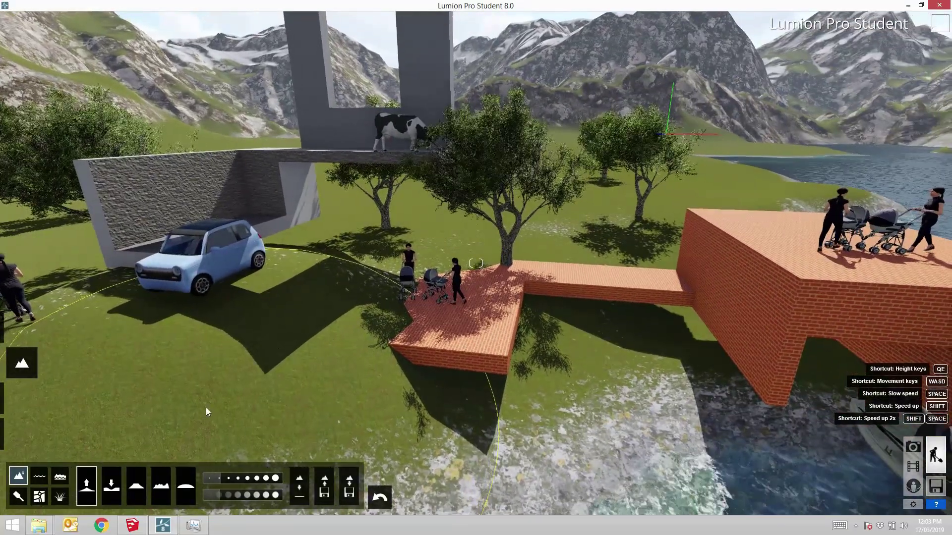
pyautogui.click(114, 488)
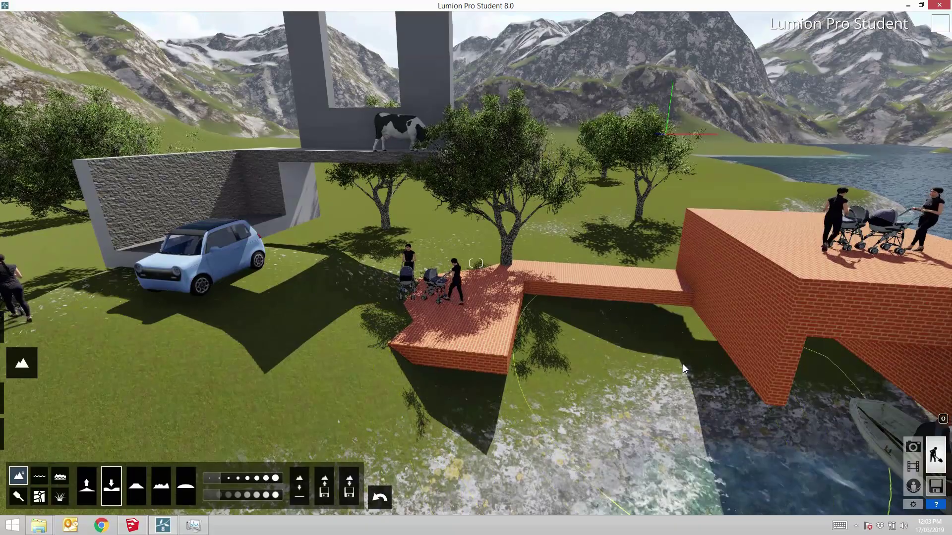
pyautogui.moveTo(682, 365)
pyautogui.mouseDown()
pyautogui.moveTo(750, 338)
pyautogui.moveTo(701, 302)
pyautogui.moveTo(710, 309)
pyautogui.moveTo(696, 351)
pyautogui.moveTo(711, 340)
pyautogui.mouseUp()
pyautogui.moveTo(711, 340)
pyautogui.mouseDown(button='right')
pyautogui.moveTo(731, 344)
pyautogui.moveTo(563, 357)
pyautogui.mouseUp(button='right')
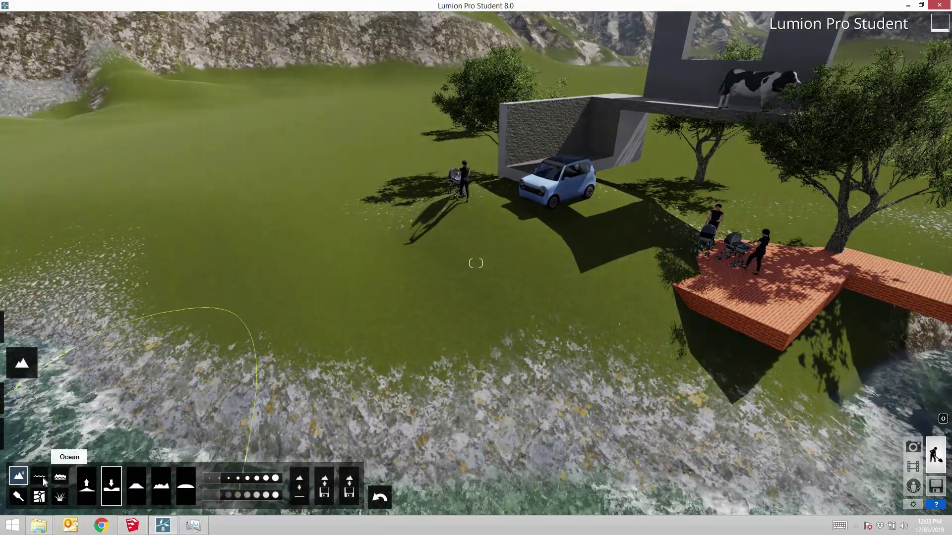
# Step: Raise the sun height slightly in the weather settings with the whole model in view
pyautogui.moveTo(27, 329)
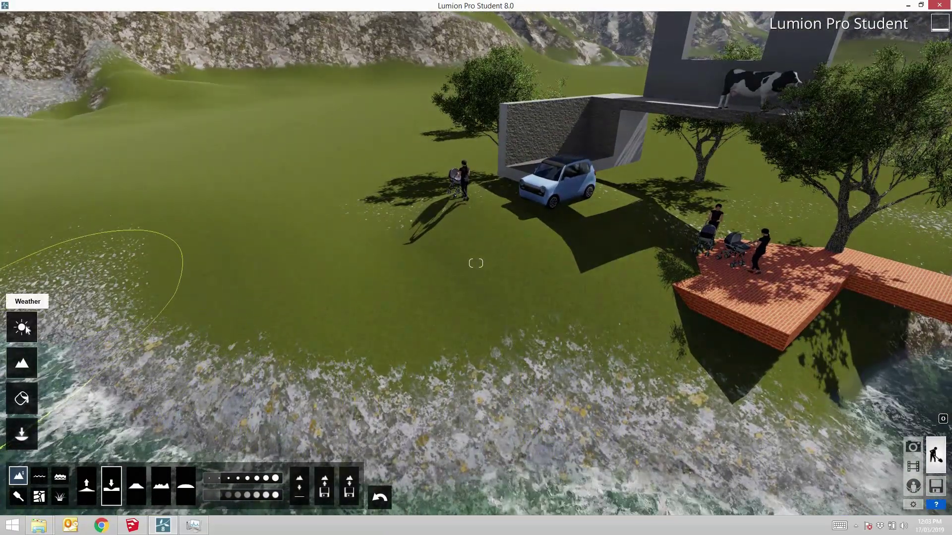
pyautogui.click(25, 327)
pyautogui.moveTo(476, 268); pyautogui.dragTo(555, 209, button='right')
pyautogui.press('s')
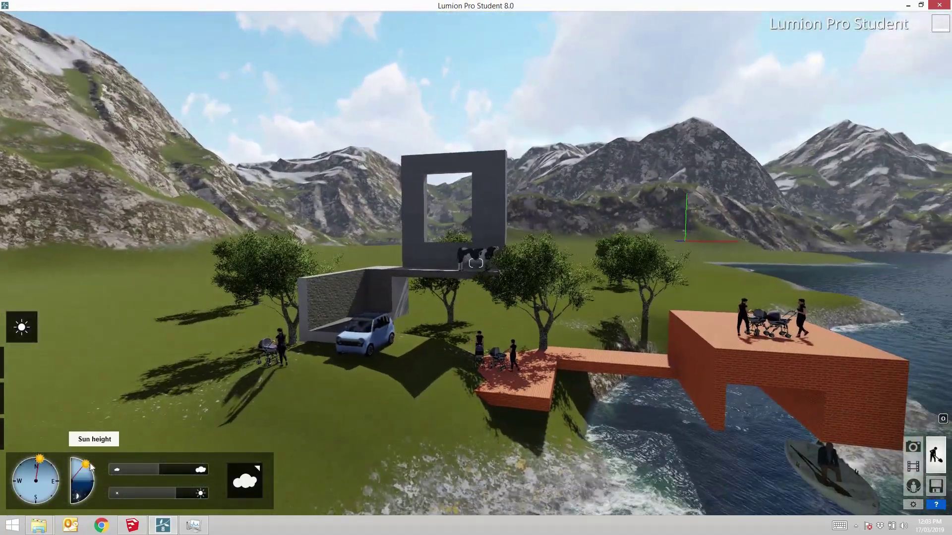
pyautogui.moveTo(91, 467)
pyautogui.mouseDown()
pyautogui.moveTo(82, 440)
pyautogui.moveTo(88, 452)
pyautogui.mouseUp()
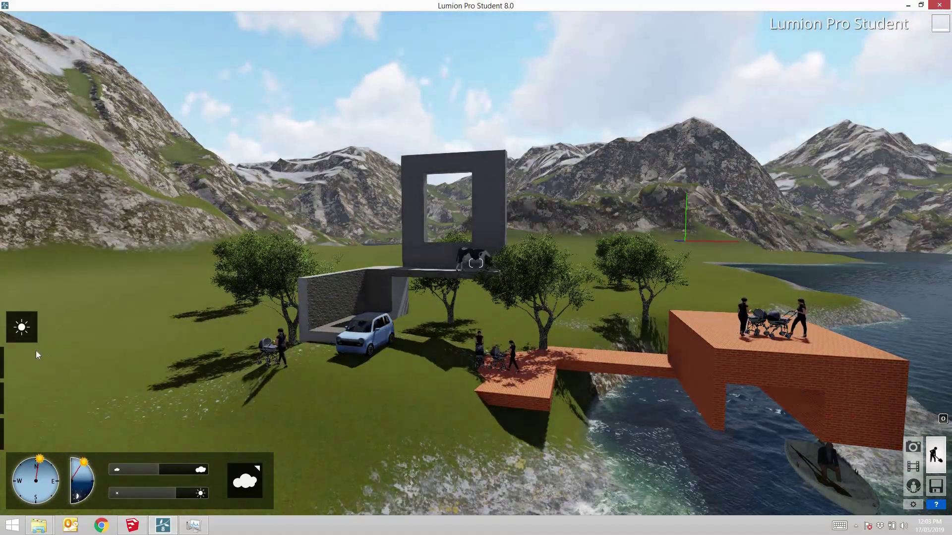
# Step: Switch to photo mode, frame the brick block and rowing boat from over the water, and store the view as Photo 2
pyautogui.click(915, 447)
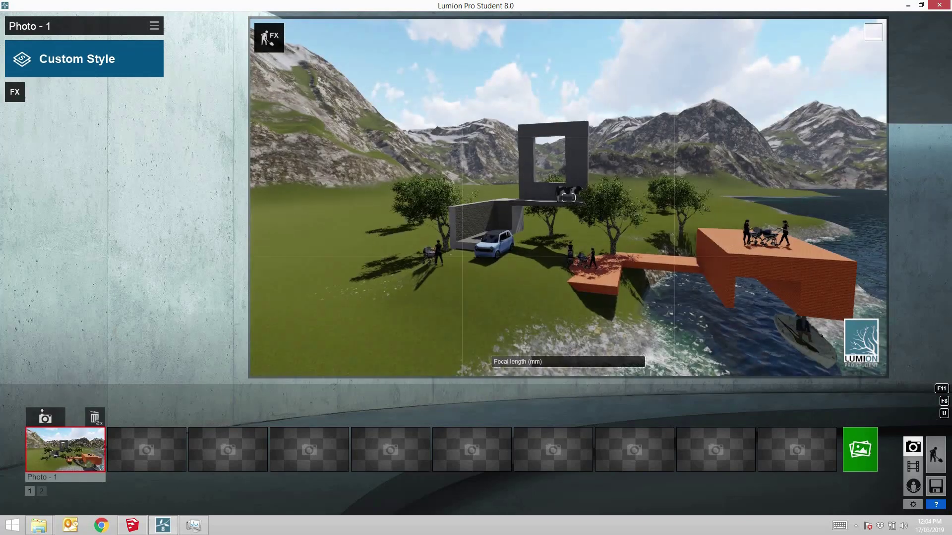
pyautogui.moveTo(568, 197); pyautogui.dragTo(590, 201, button='right')
pyautogui.press('w')
pyautogui.press('s')
pyautogui.press('w')
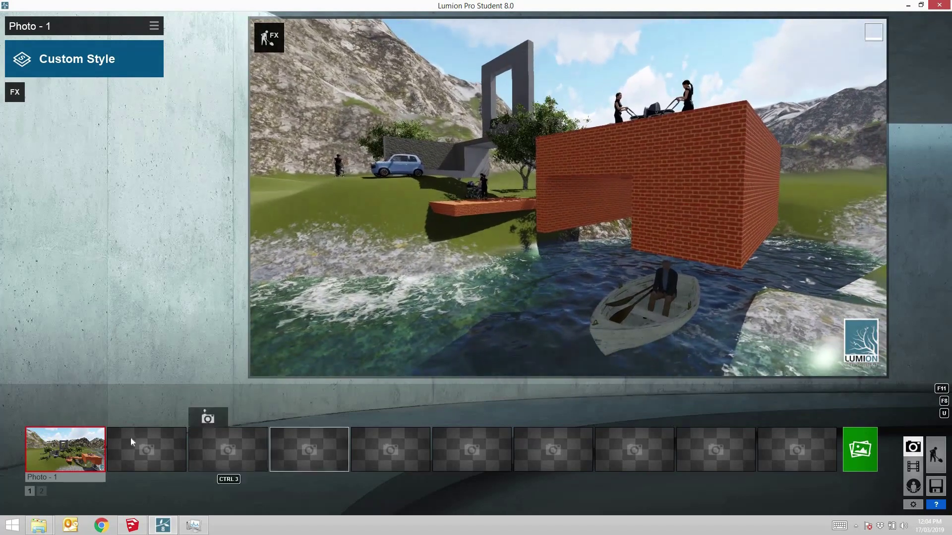
pyautogui.click(139, 442)
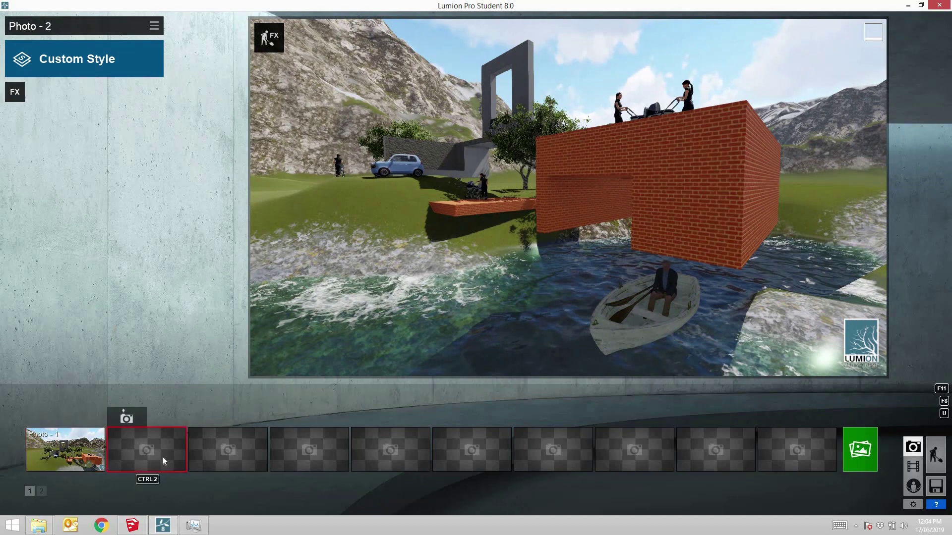
pyautogui.click(128, 416)
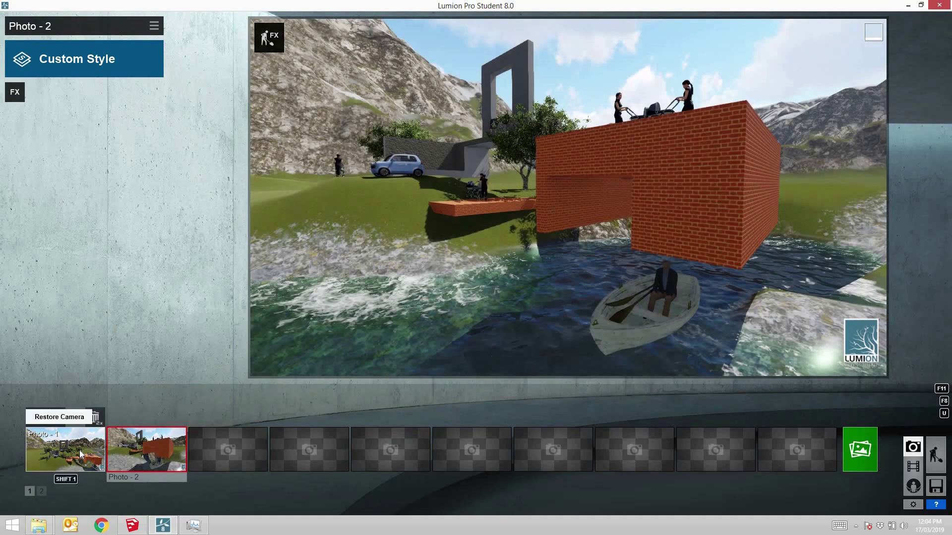
# Step: Recall Photo 2 and render it at Desktop size, 1920x1080, as a JPG file named TestRender01
pyautogui.click(79, 450)
pyautogui.click(158, 452)
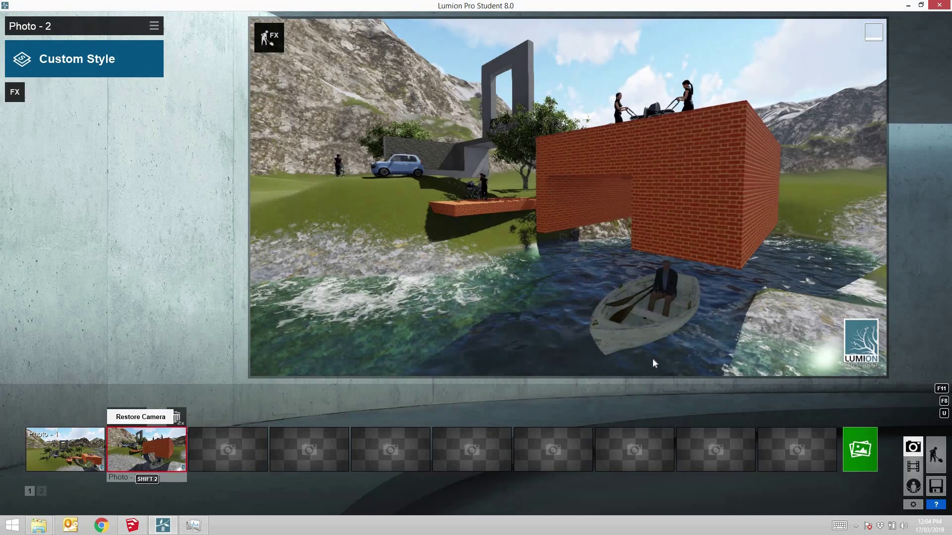
pyautogui.click(860, 455)
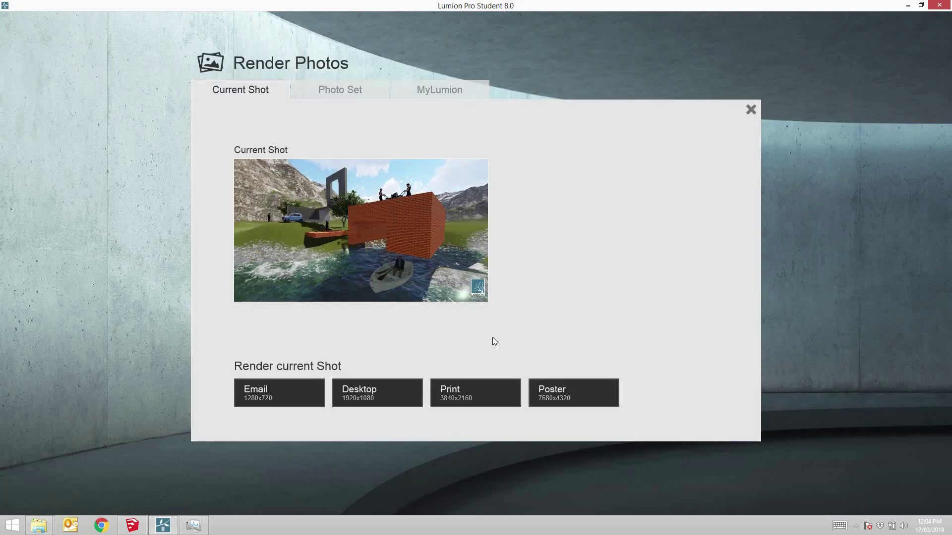
pyautogui.click(376, 394)
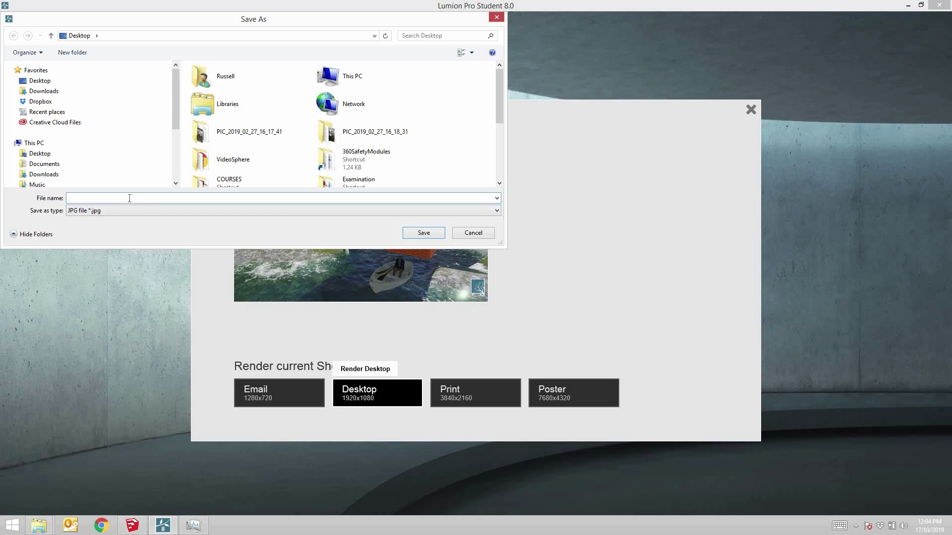
pyautogui.write('TestRender01')
pyautogui.click(432, 232)
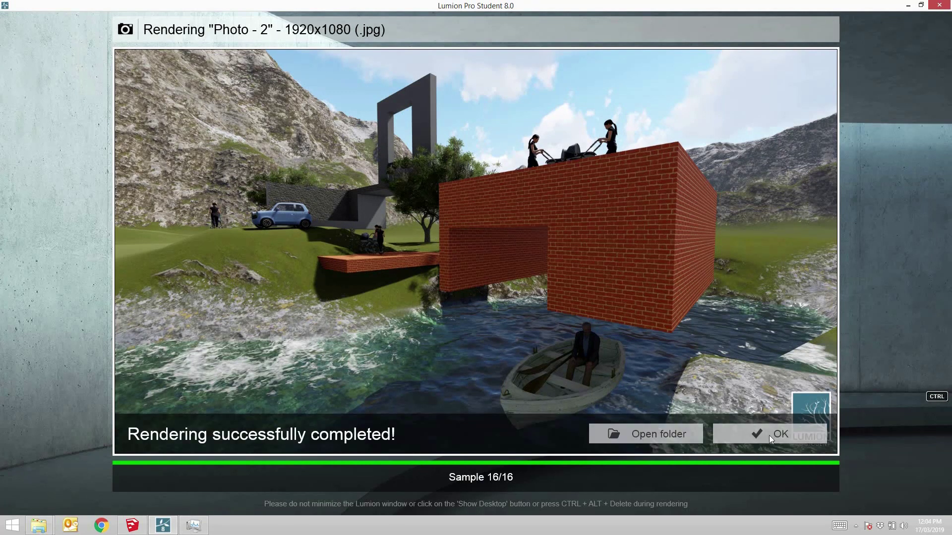
pyautogui.click(772, 435)
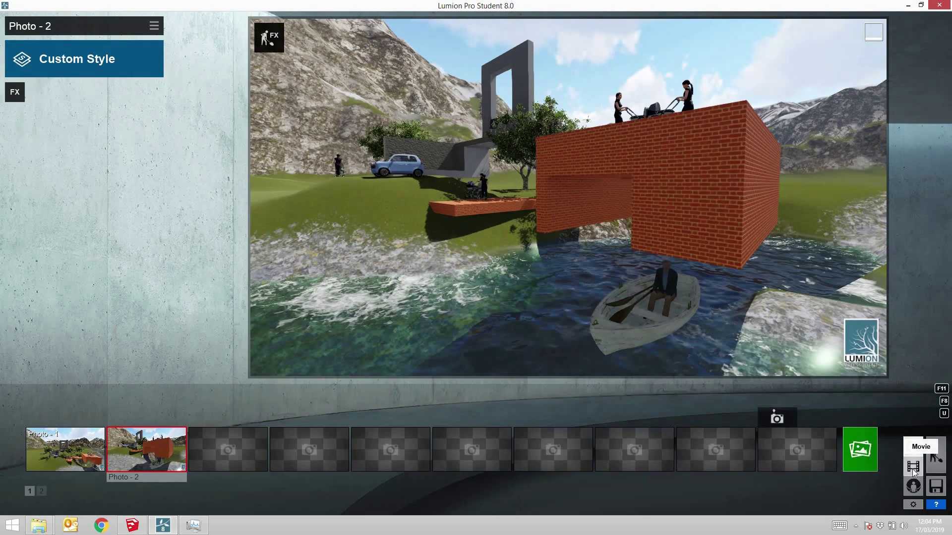
# Step: Switch to panorama mode, move the viewpoint down beside the women with prams on the brick walkway, and store it in the first slot
pyautogui.click(914, 487)
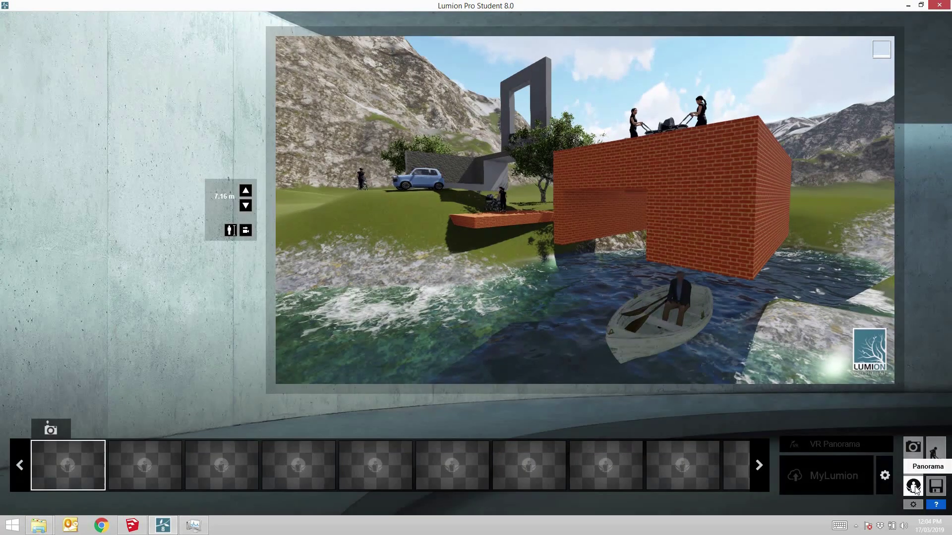
pyautogui.press('w')
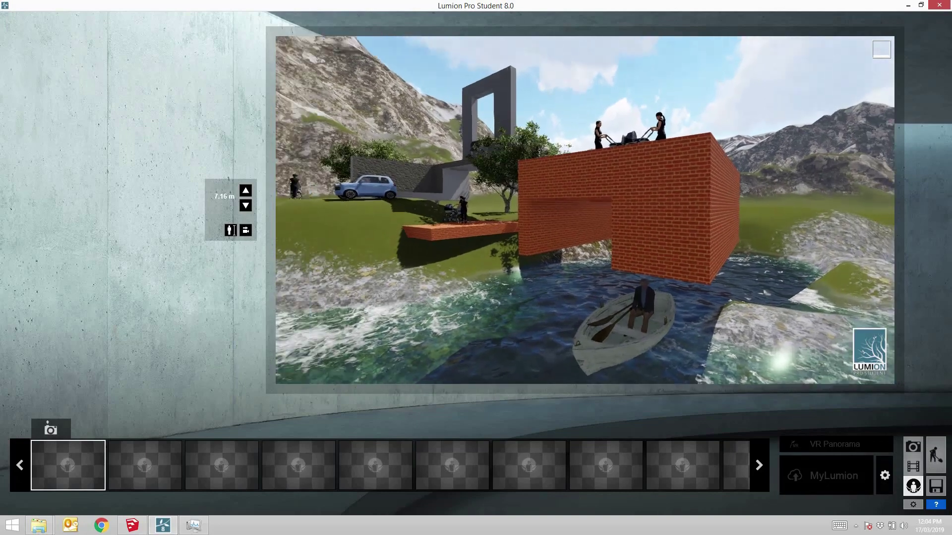
pyautogui.press('w')
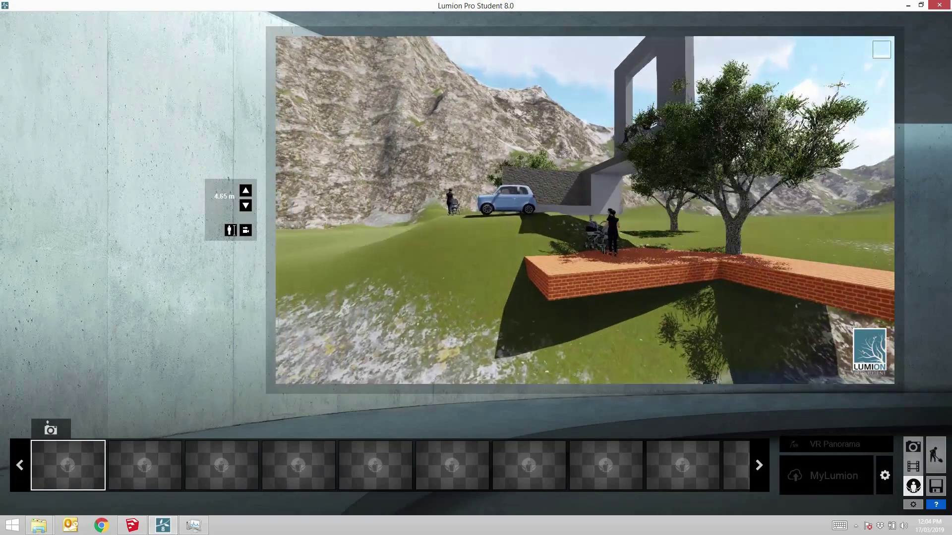
pyautogui.press('w')
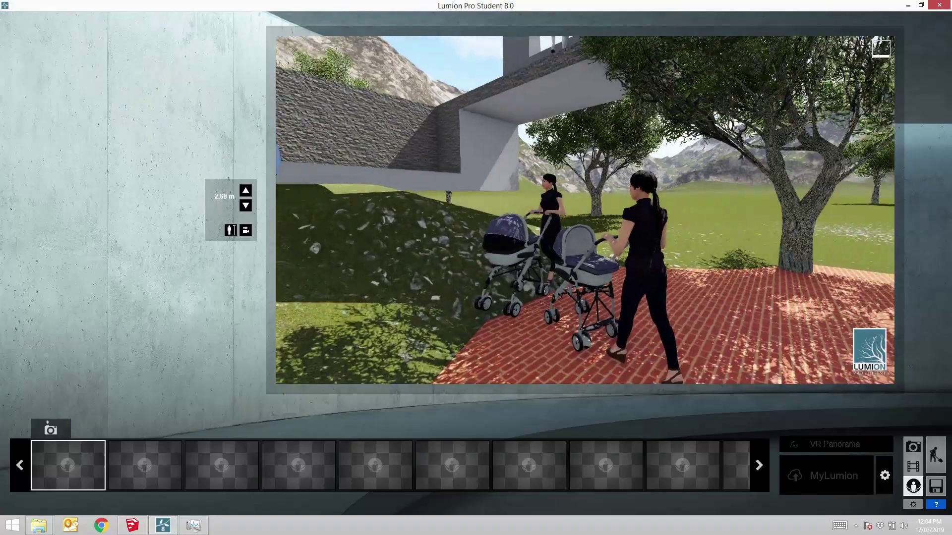
pyautogui.press('w')
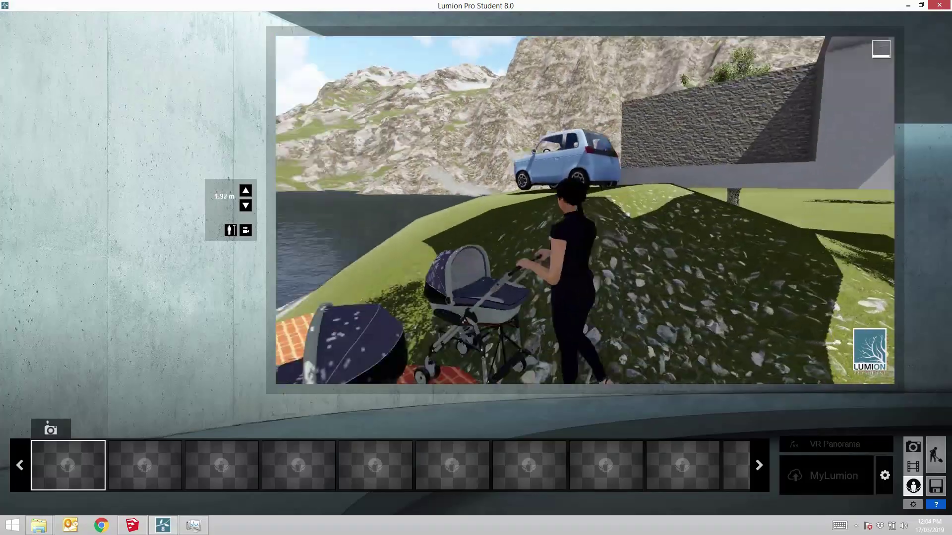
pyautogui.press('s')
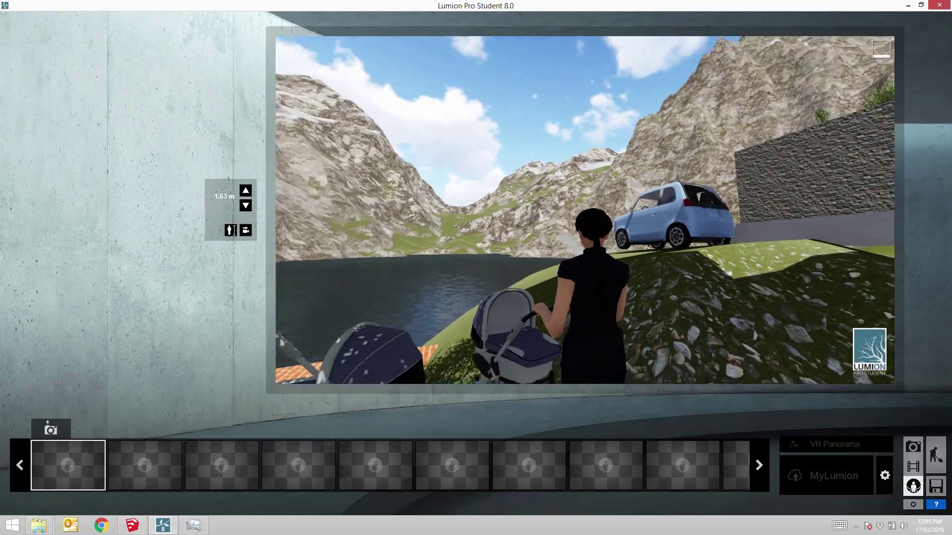
pyautogui.moveTo(585, 268); pyautogui.dragTo(484, 293, button='right')
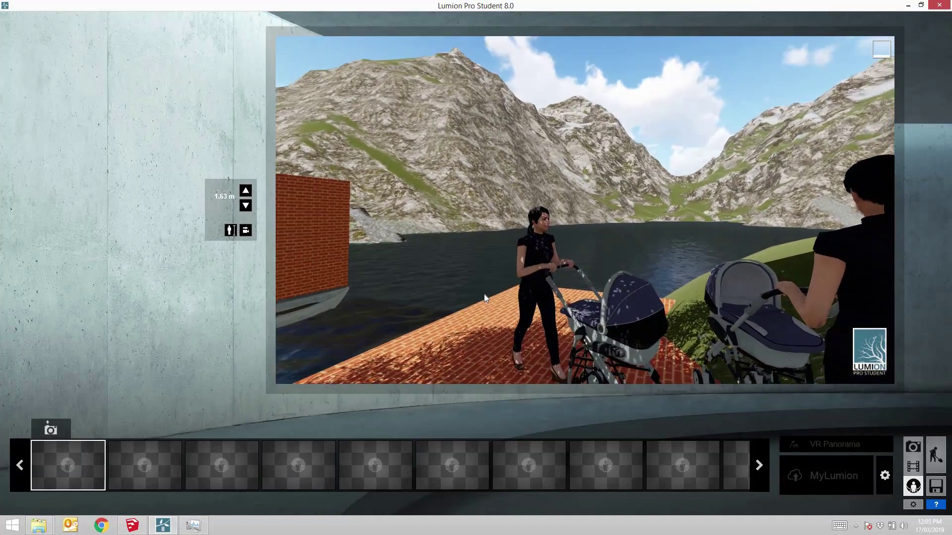
pyautogui.click(51, 430)
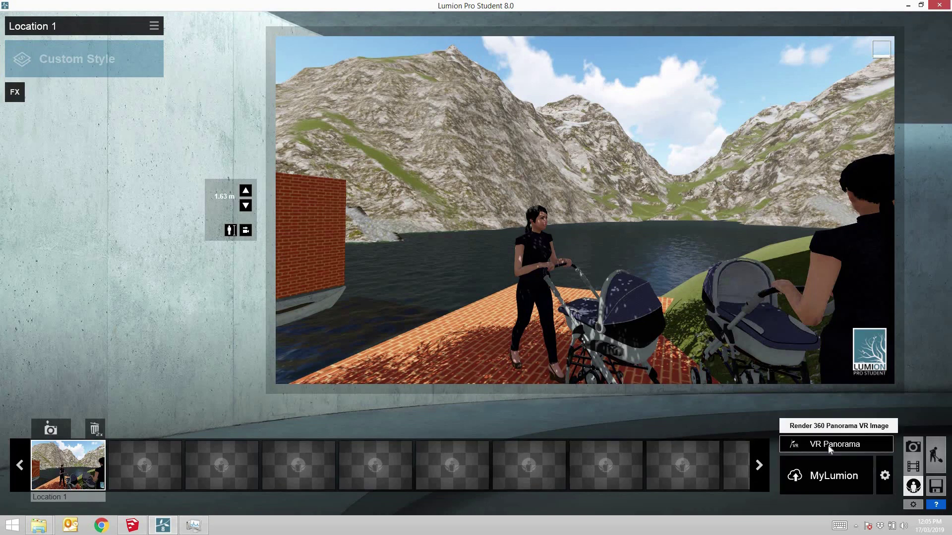
# Step: Render the stored location as a Draft VR panorama with Stereoscopic off at 4096x2048, saved as a JPG file named PanoRender01
pyautogui.click(829, 445)
pyautogui.click(484, 178)
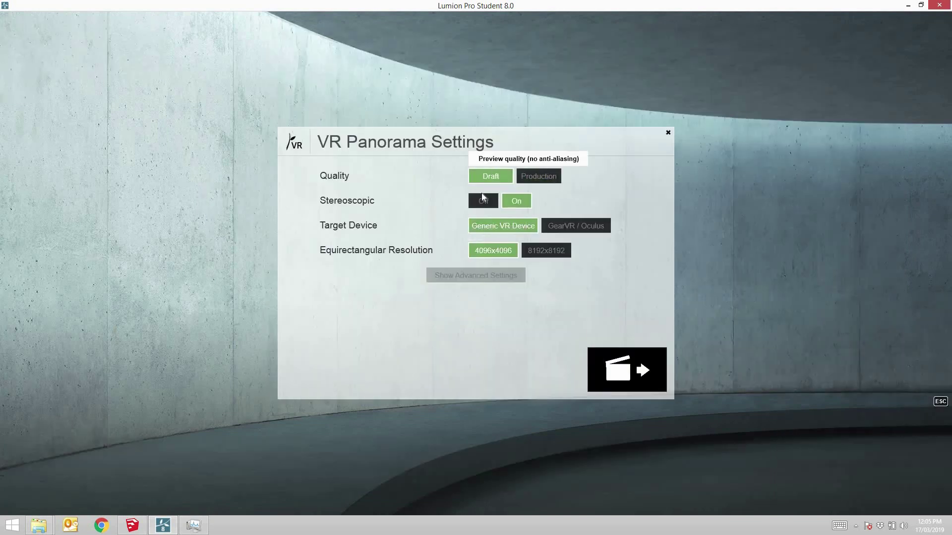
pyautogui.click(482, 201)
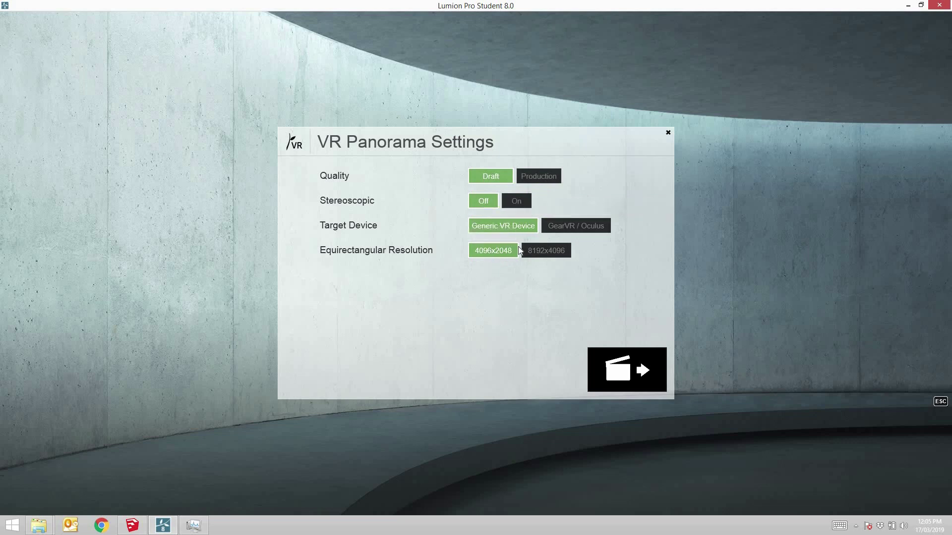
pyautogui.click(625, 376)
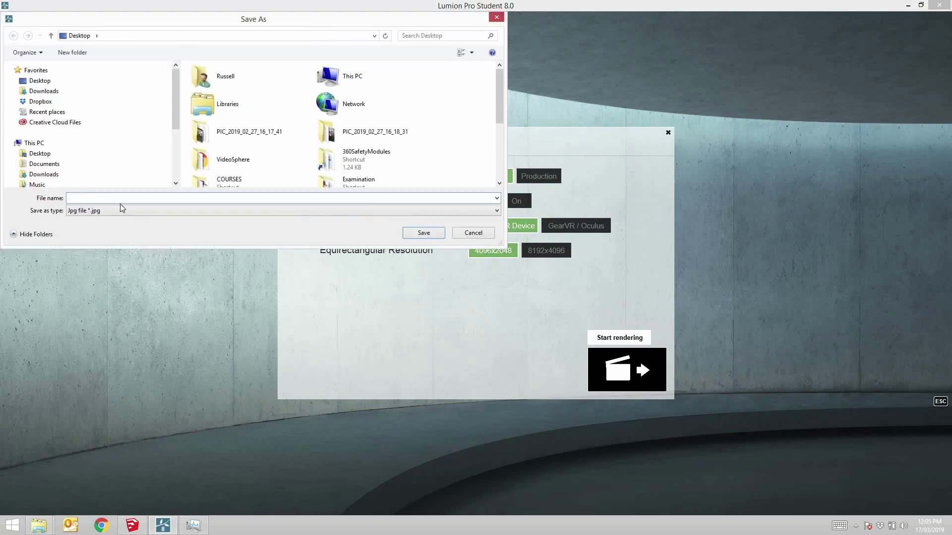
pyautogui.write('PanoRender01')
pyautogui.click(420, 232)
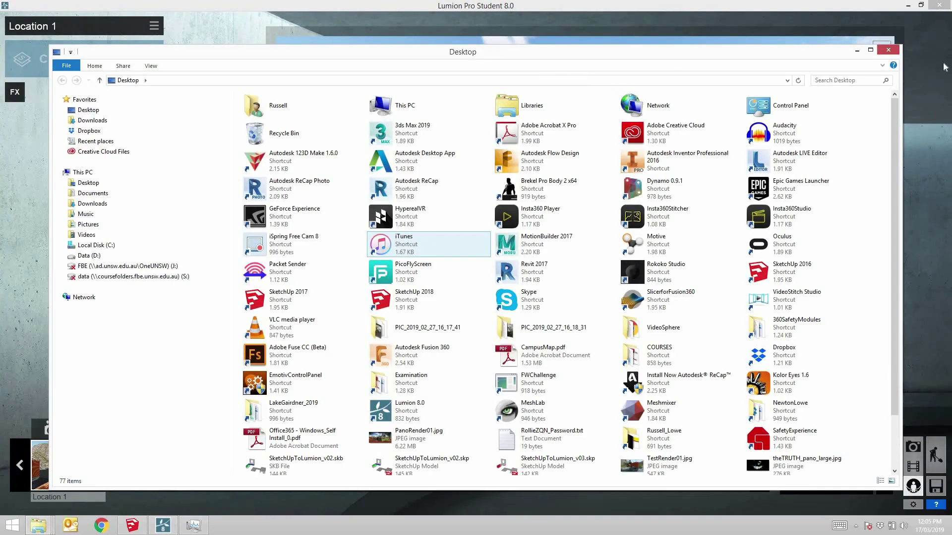
# Step: Clear the open windows, switch to Insta360 Player from the desktop and view TestRender01.jpg in it at full window size
pyautogui.click(857, 50)
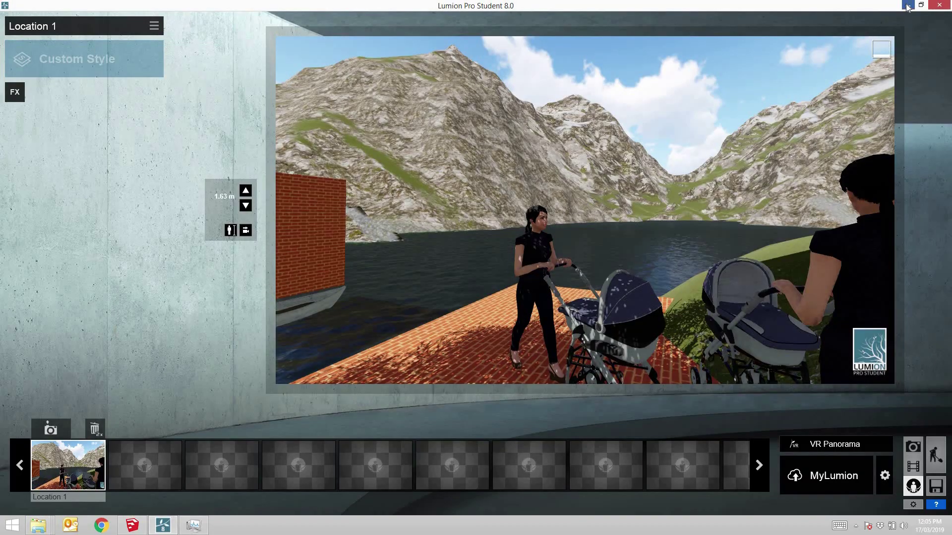
pyautogui.click(907, 6)
pyautogui.click(168, 167)
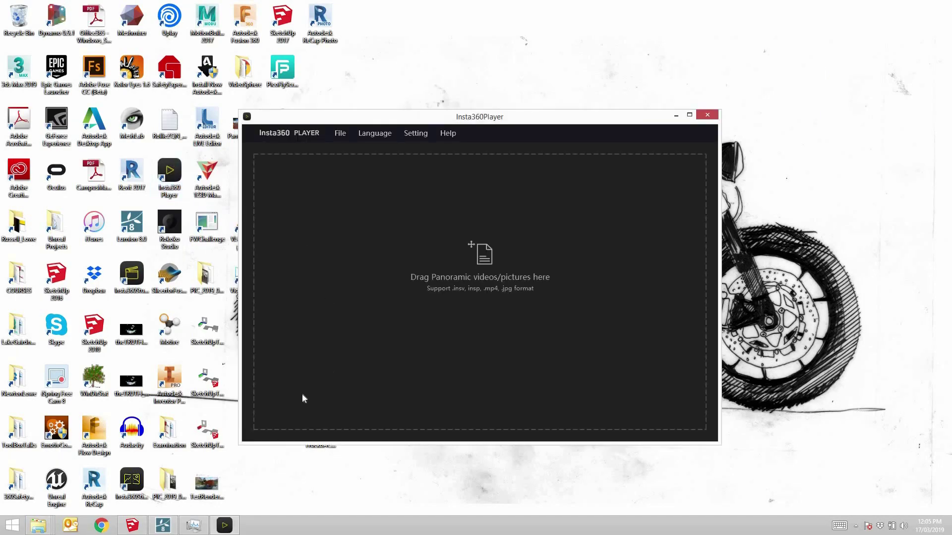
pyautogui.moveTo(207, 483); pyautogui.dragTo(376, 304)
pyautogui.click(689, 116)
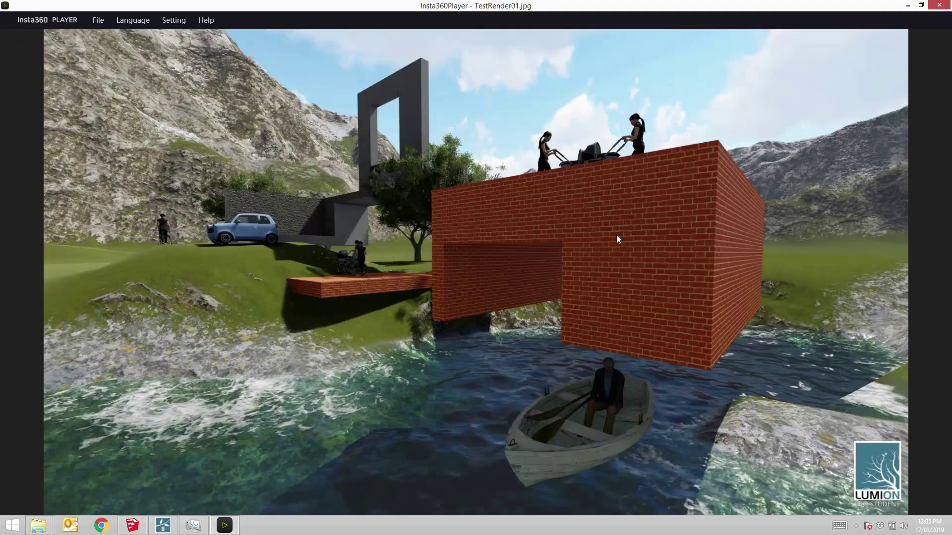
# Step: Load PanoRender01.jpg from the desktop into the player, enlarge it to full window size and look around the panorama in different directions
pyautogui.click(920, 5)
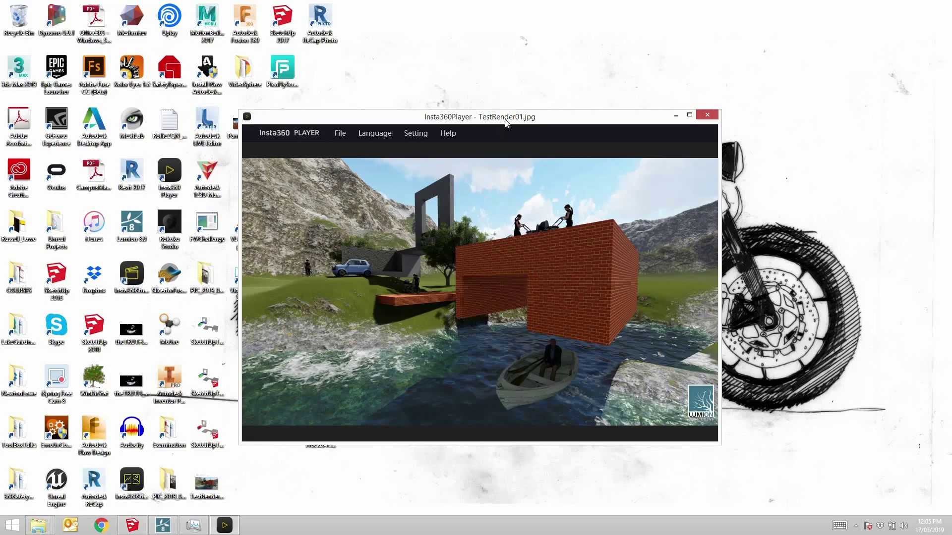
pyautogui.moveTo(550, 117); pyautogui.dragTo(668, 69)
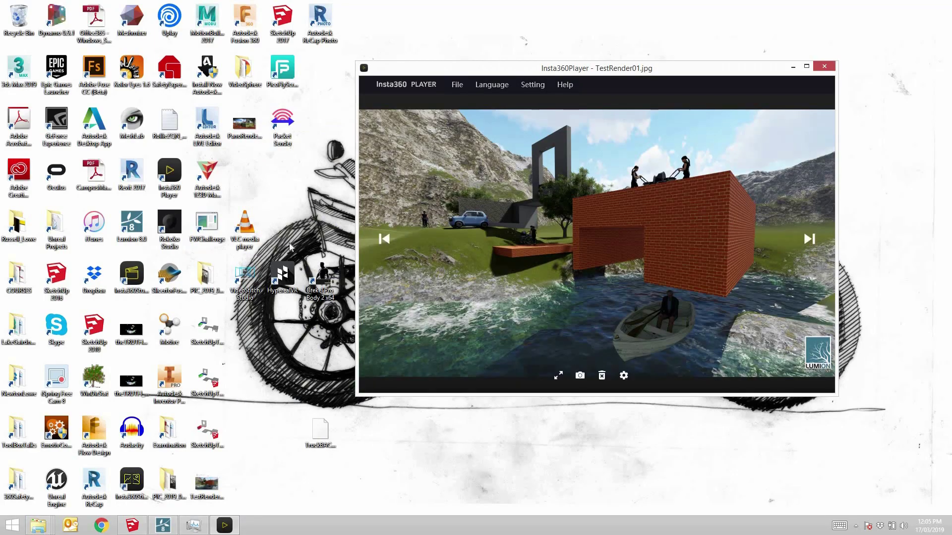
pyautogui.moveTo(248, 136); pyautogui.dragTo(535, 283)
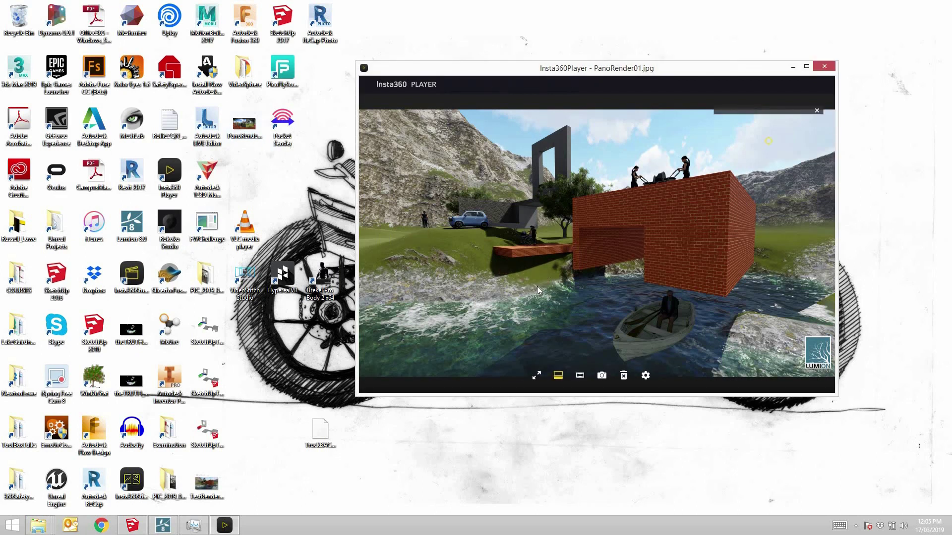
pyautogui.click(806, 66)
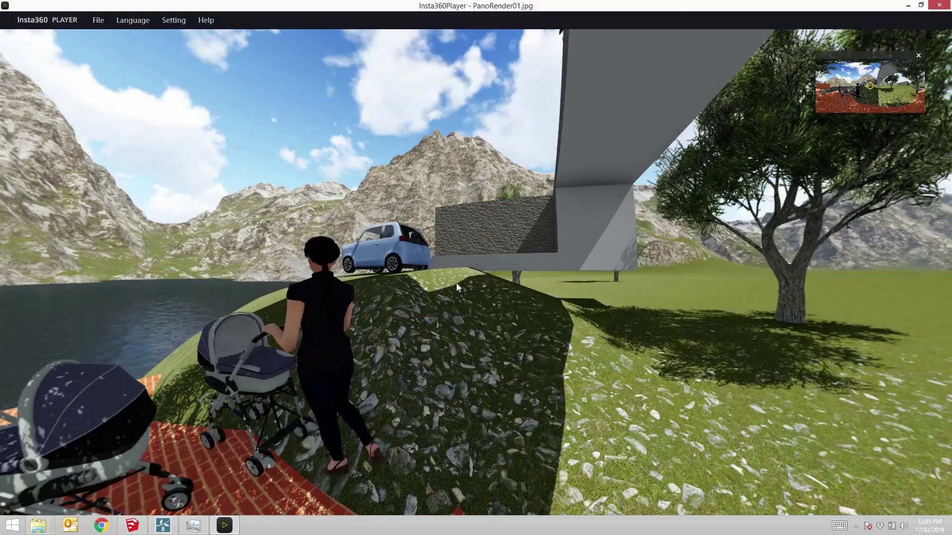
pyautogui.moveTo(687, 269); pyautogui.dragTo(471, 334)
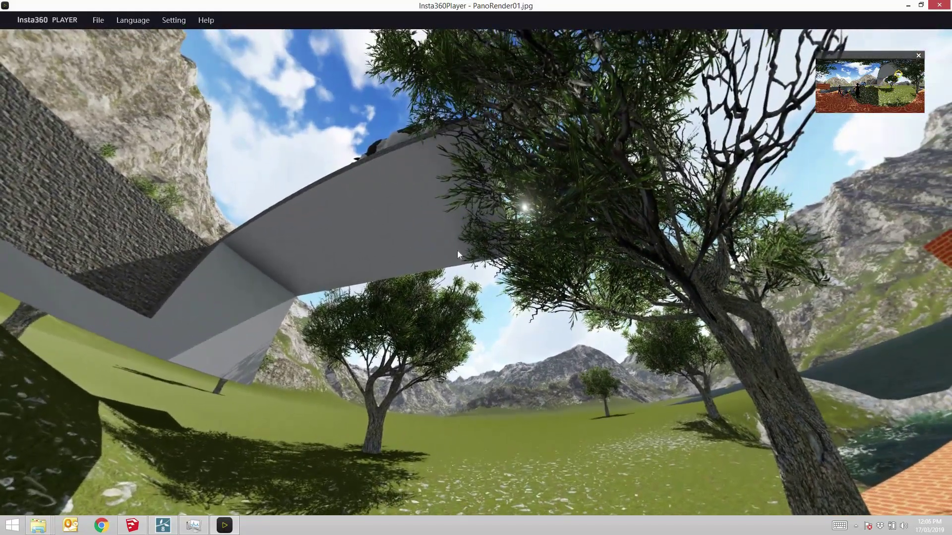
pyautogui.moveTo(457, 251); pyautogui.dragTo(468, 308)
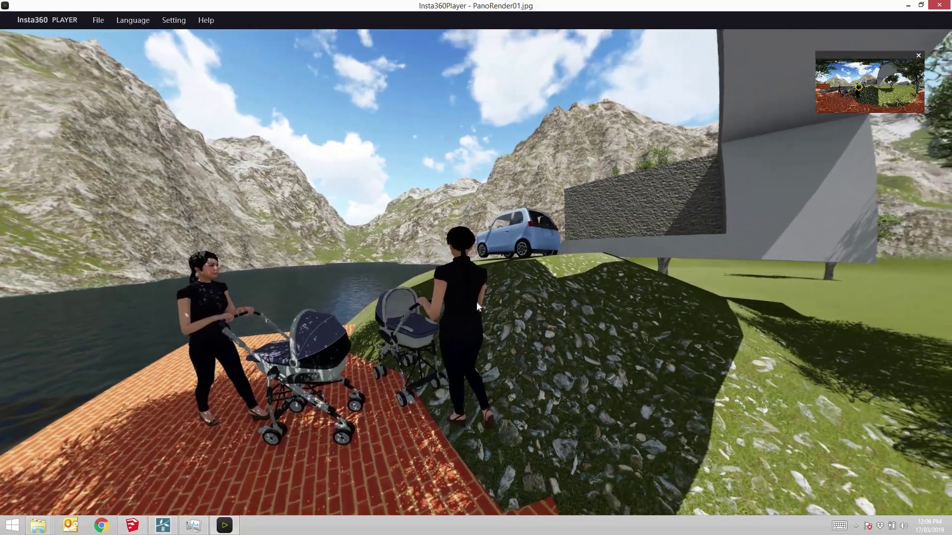